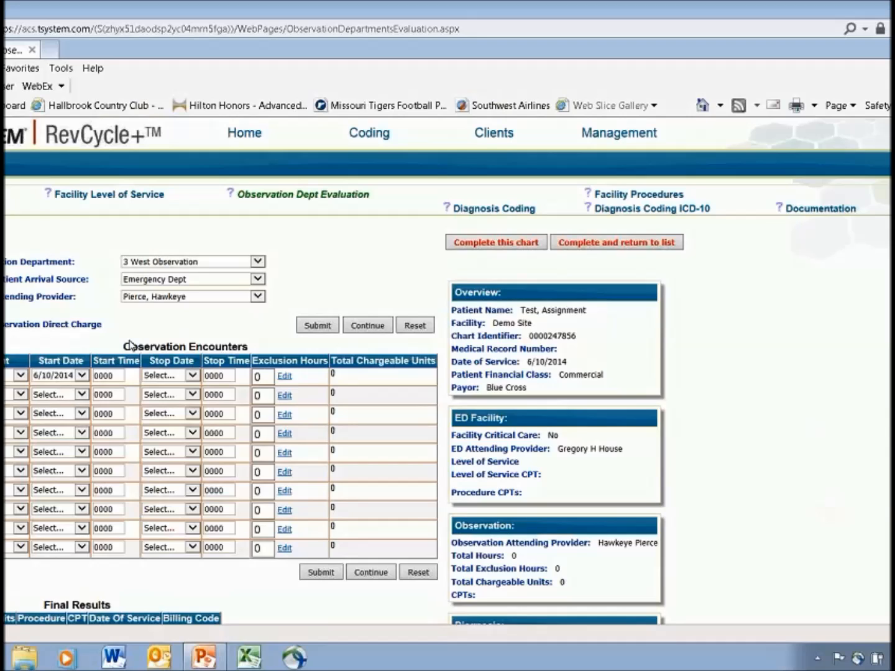
Choose the observation department for the first observation encounter and set its start time to 1400
left_click(11, 376)
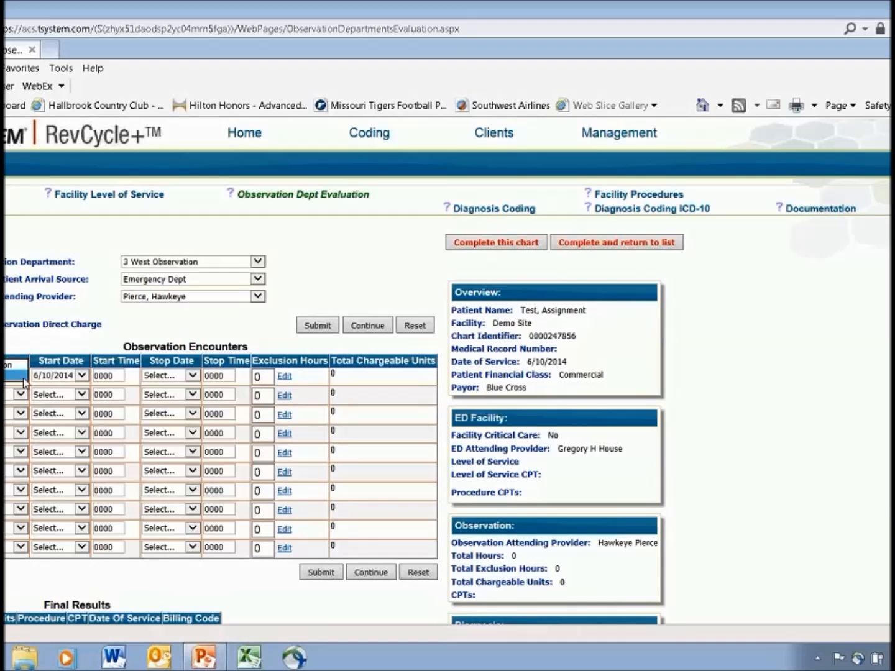
left_click(8, 375)
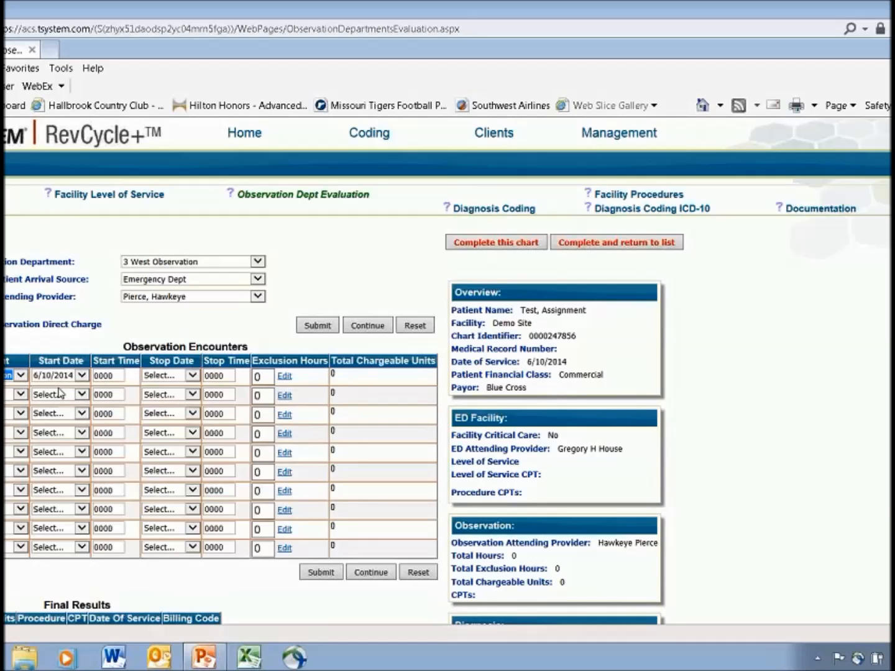
left_click(115, 375)
left_click_drag(114, 376, 92, 379)
type("1400")
Set the first observation encounter's stop date to 6/11/2014 and its stop time to 1300
left_click(193, 377)
left_click(182, 324)
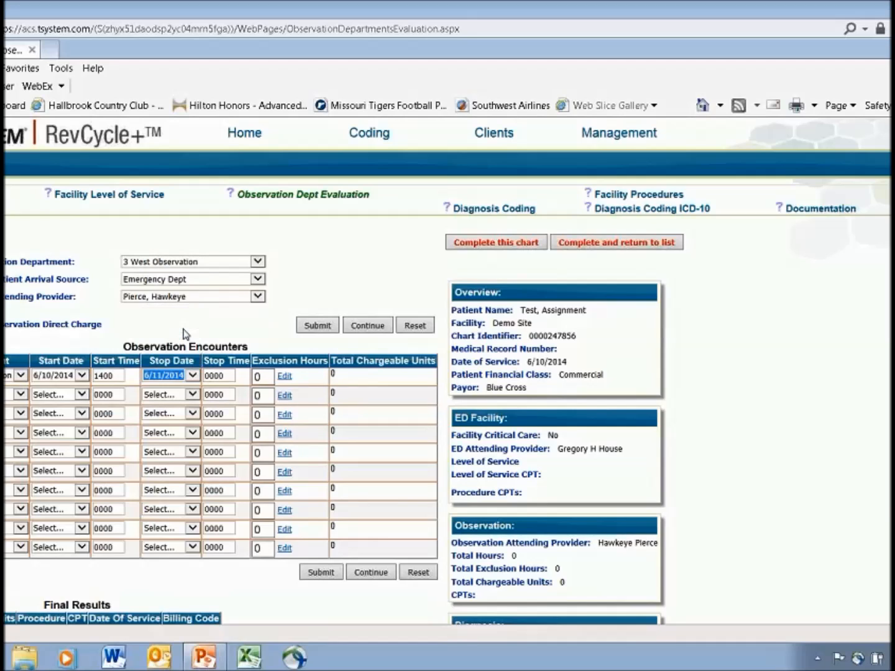
left_click(225, 376)
key("BackSpace")
key("BackSpace")
key("BackSpace")
key("BackSpace")
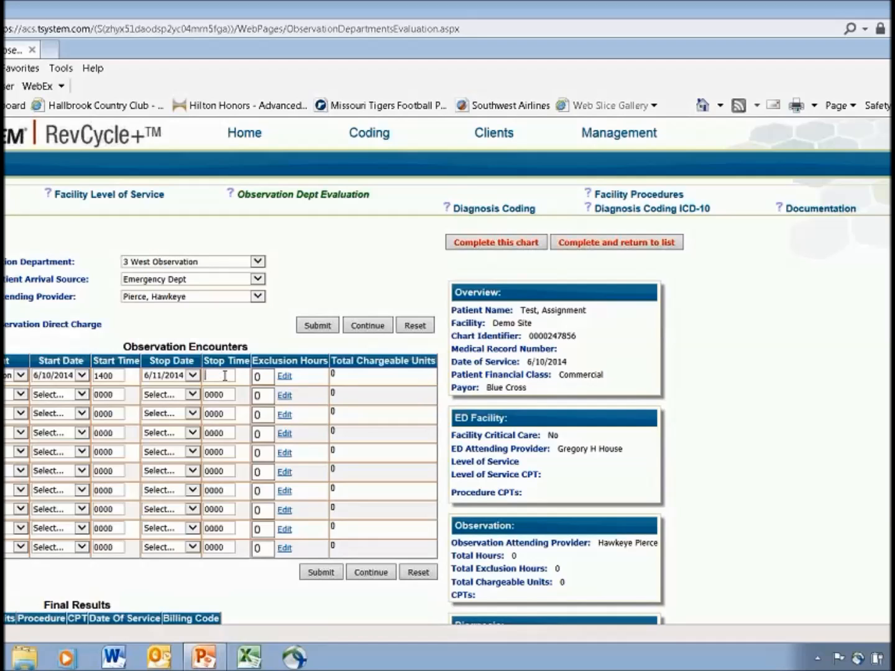
type("13.0")
type("00")
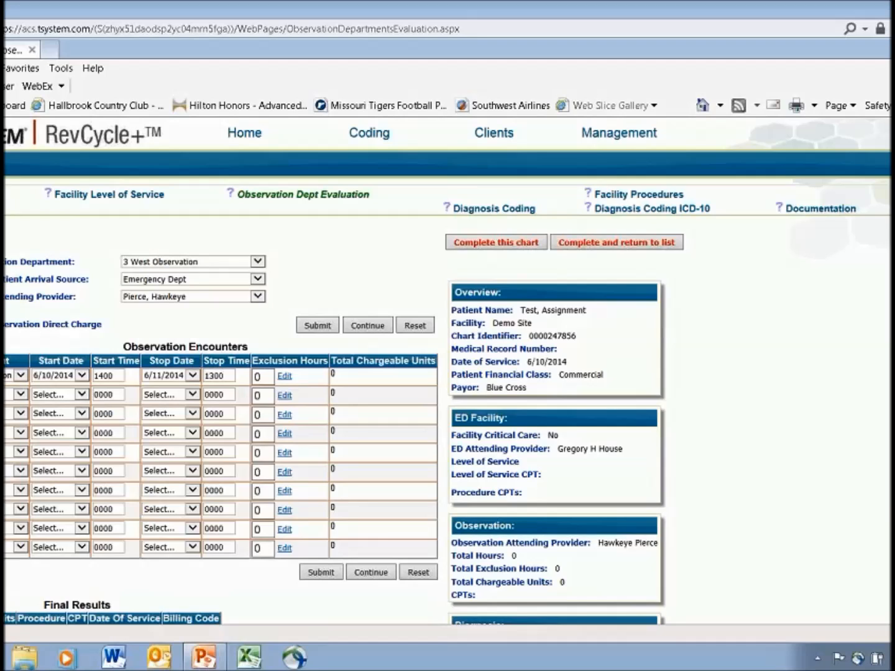
Add an exclusion of 2 hours for Cath Lab Procedures to the first observation encounter
left_click(285, 377)
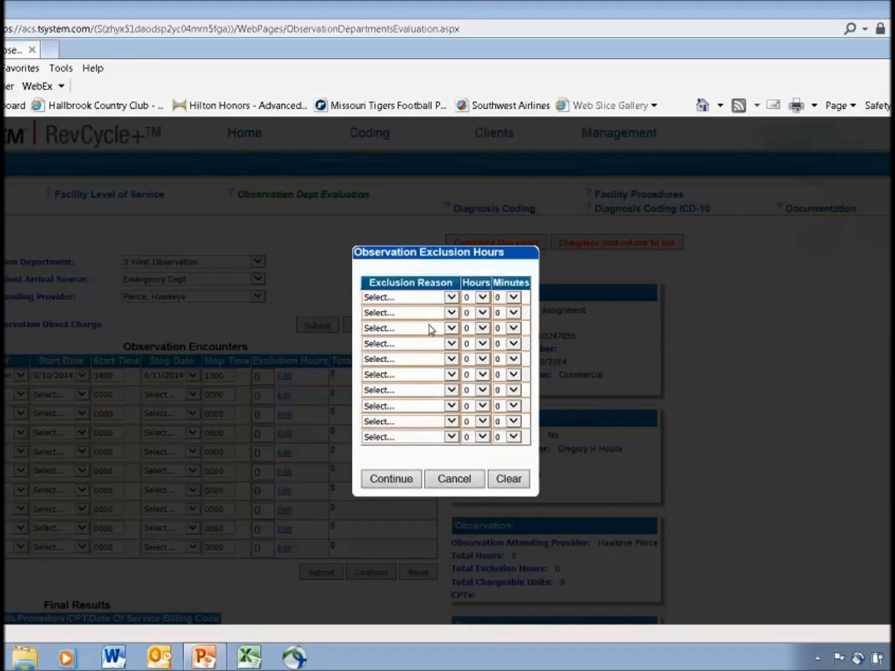
left_click(448, 298)
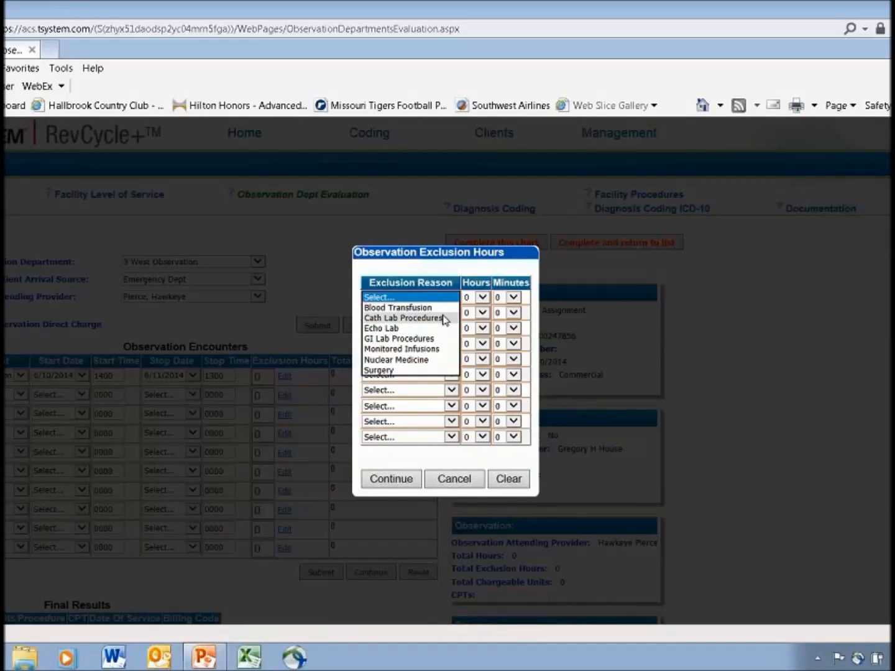
left_click(445, 318)
left_click(476, 298)
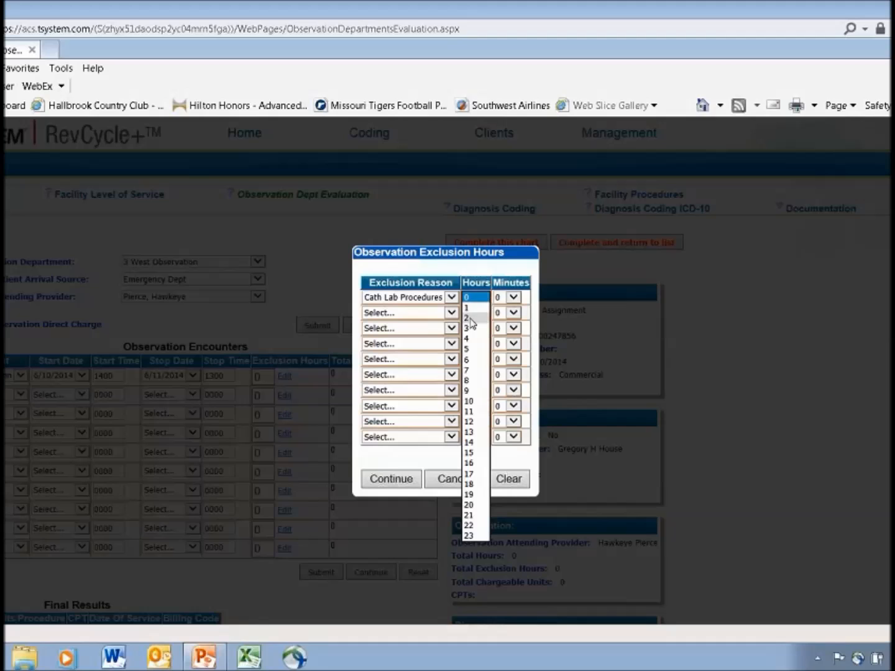
left_click(469, 318)
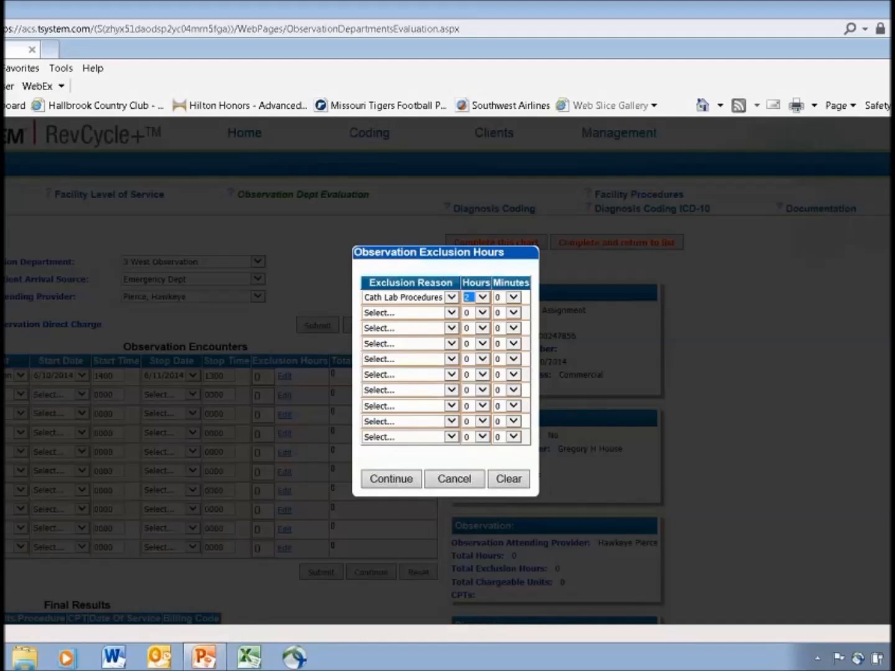
left_click(391, 478)
Submit the observation encounters and review the final results and the observation summary
left_click(320, 572)
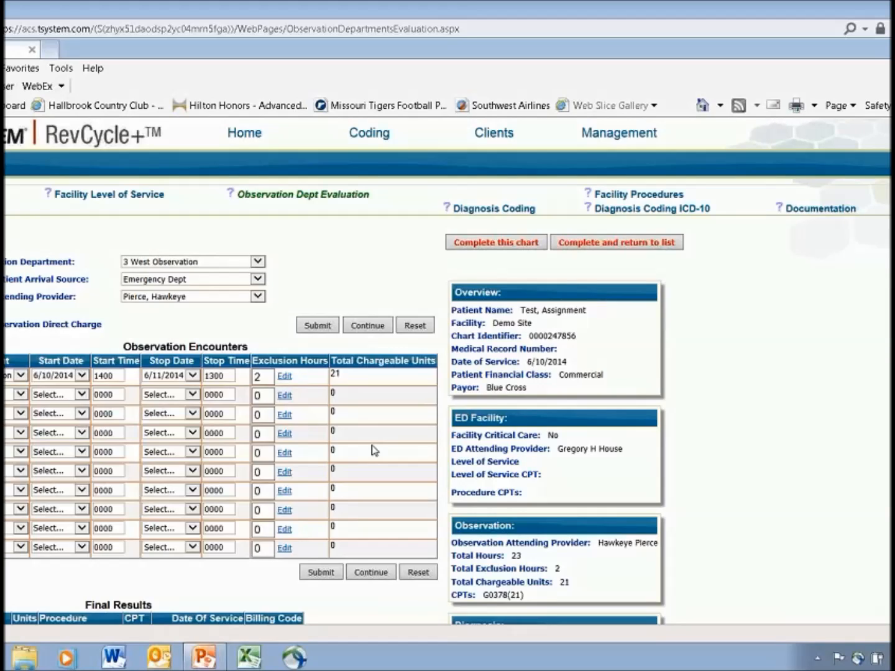
scroll(435, 485, "down", 2)
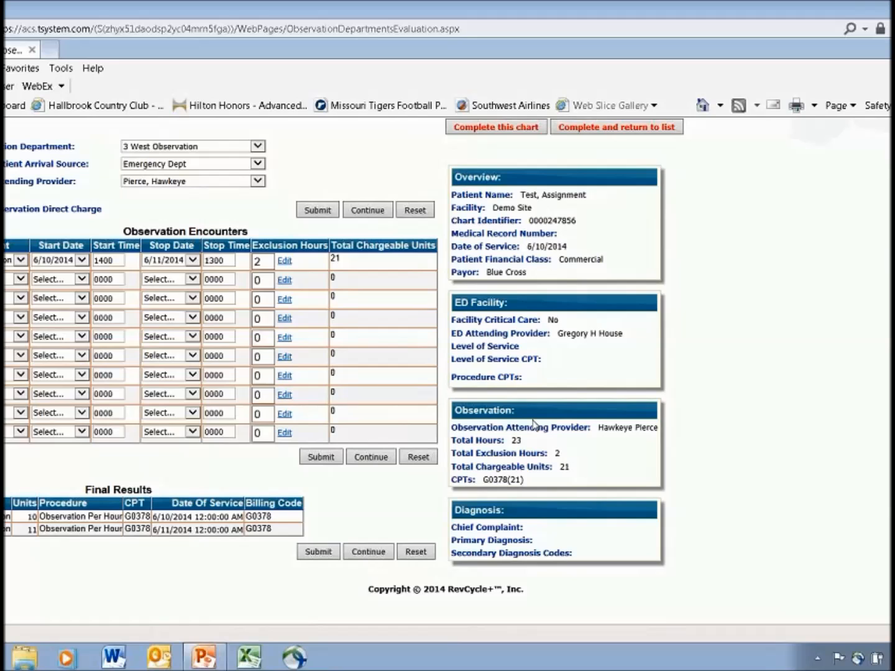
scroll(534, 425, "up", 2)
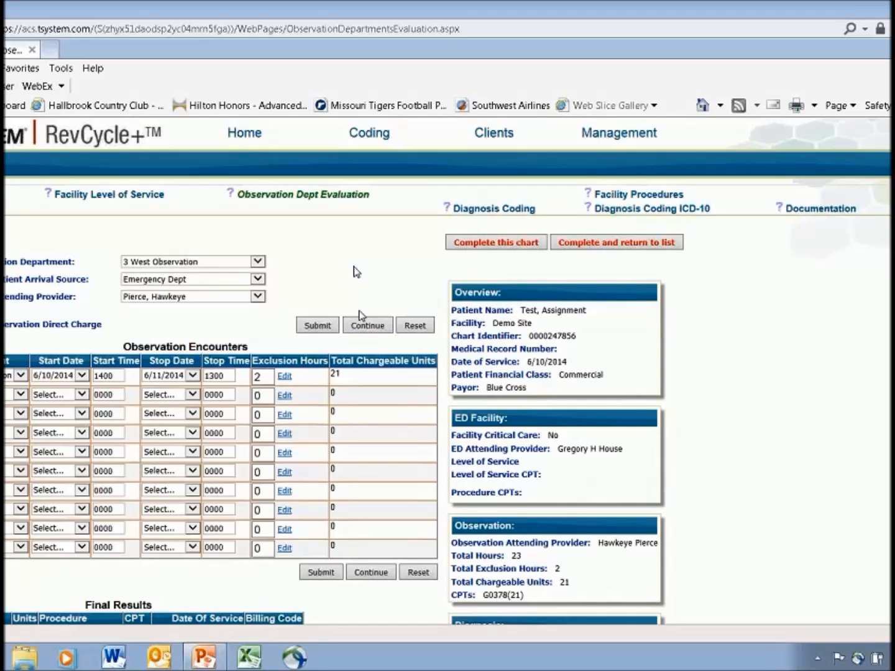
Open the Demo Site service agreement and show its Infusion/Injection details
left_click(361, 328)
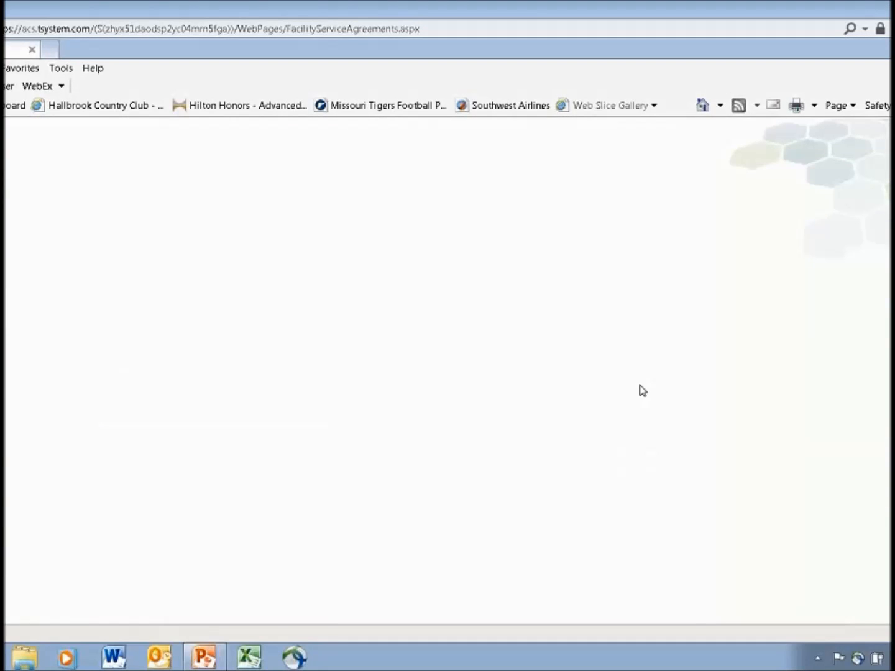
scroll(579, 400, "down", 3)
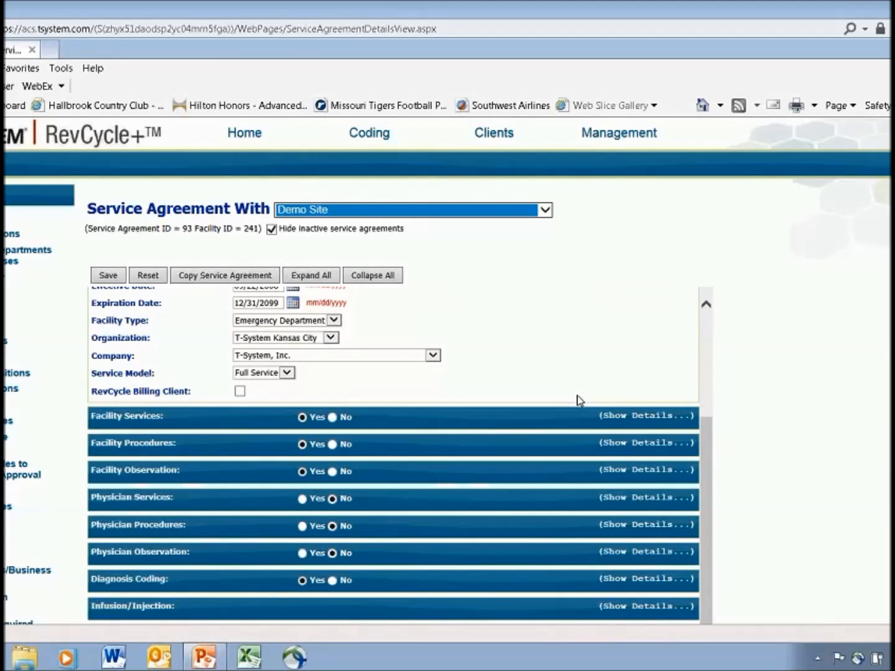
scroll(275, 599, "down", 1)
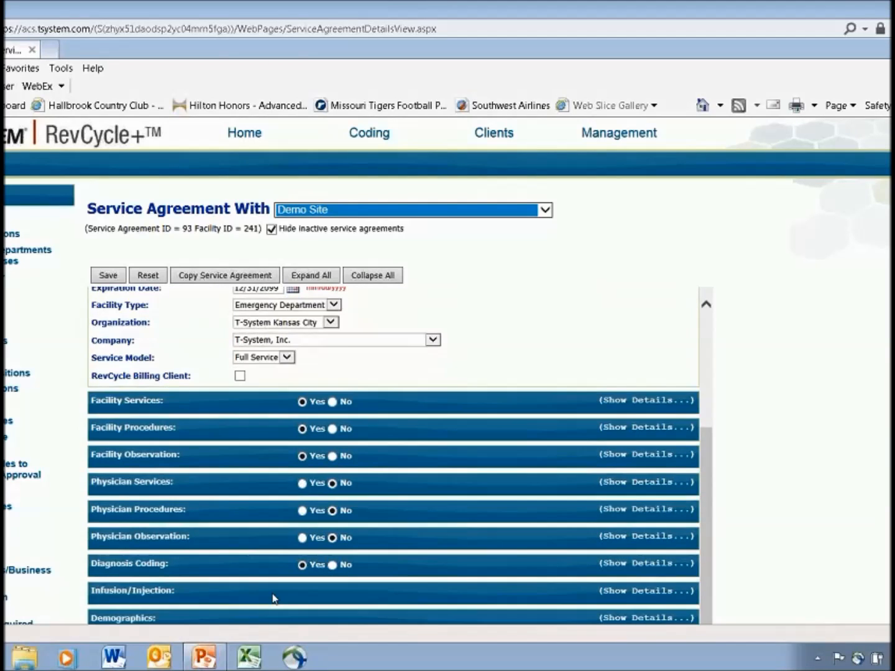
scroll(274, 599, "down", 3)
left_click(628, 362)
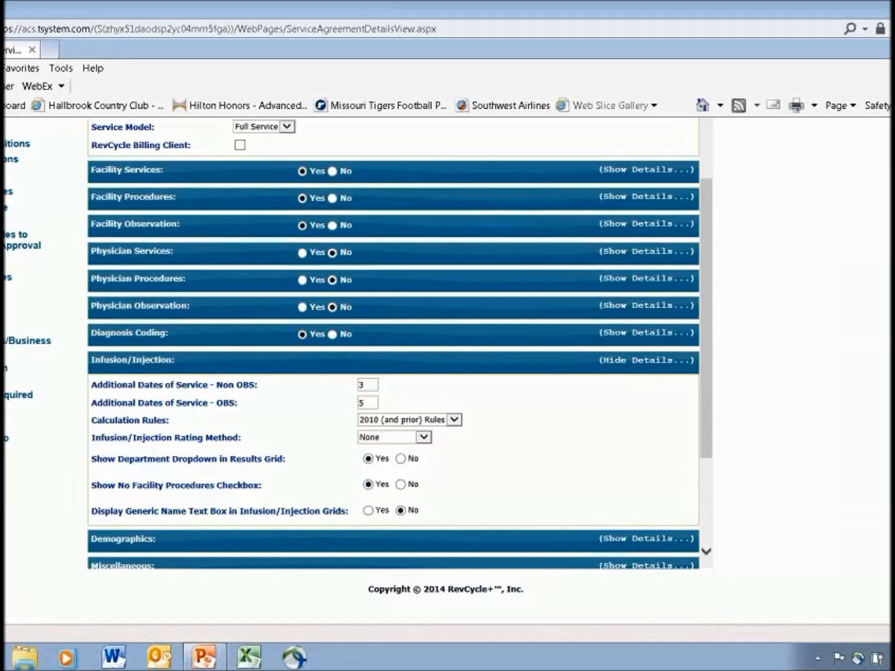
Set the Infusion/Injection Rating Method to Base and save the service agreement
left_click(423, 438)
left_click(416, 447)
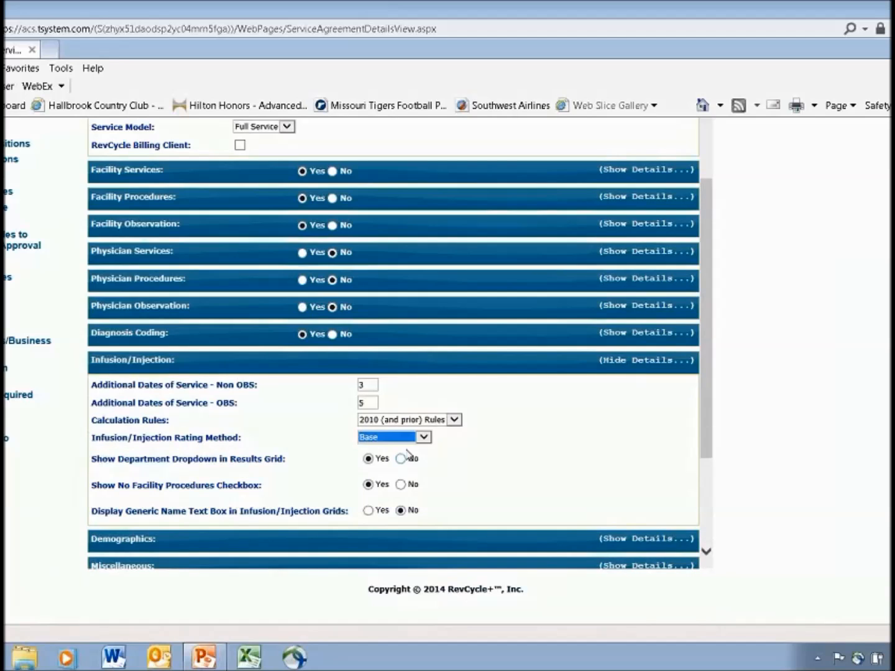
scroll(501, 467, "up", 7)
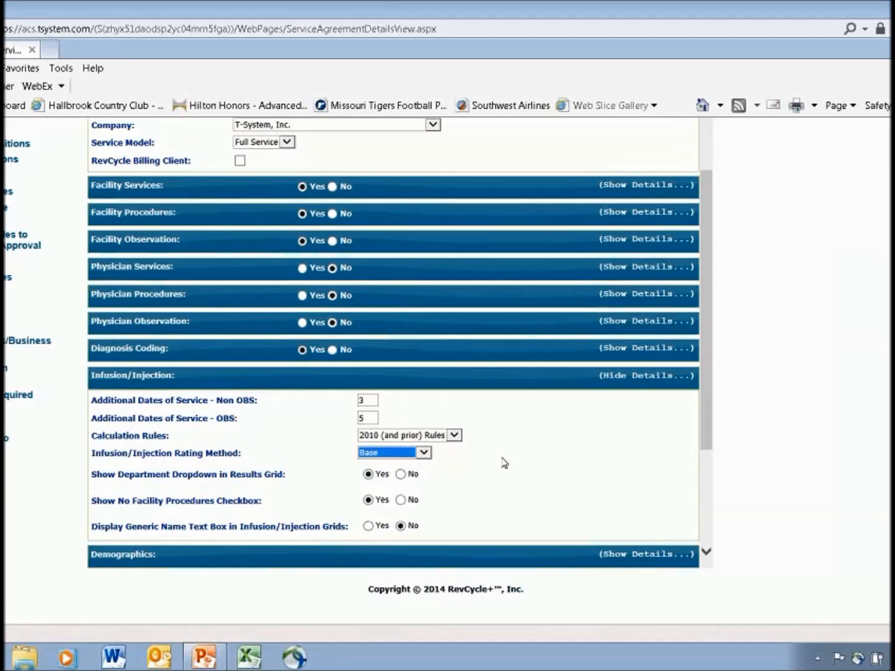
left_click(109, 276)
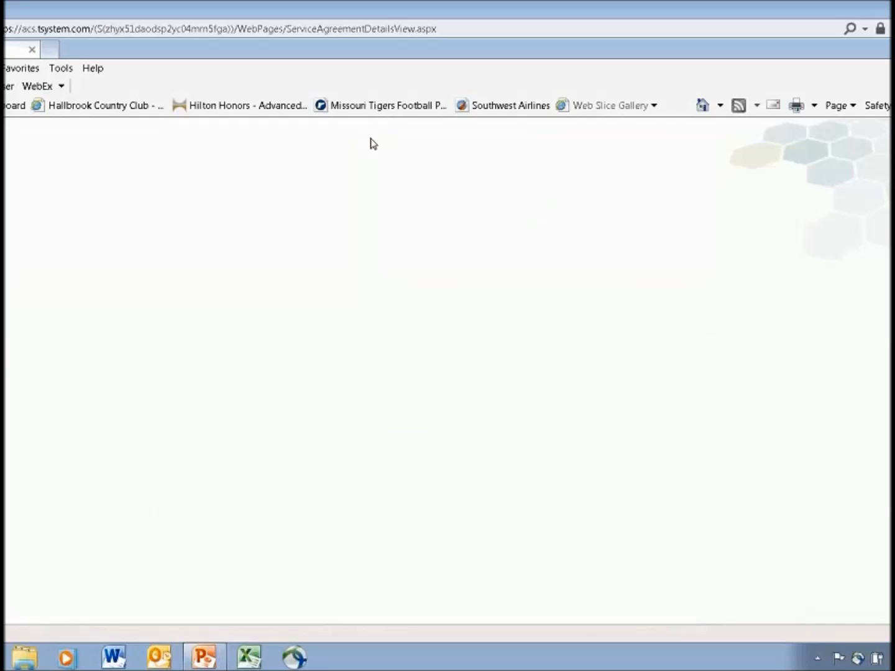
Return to the coding charts and open the Infusions/Injections page of the third work-in-progress chart
mouse_move(357, 141)
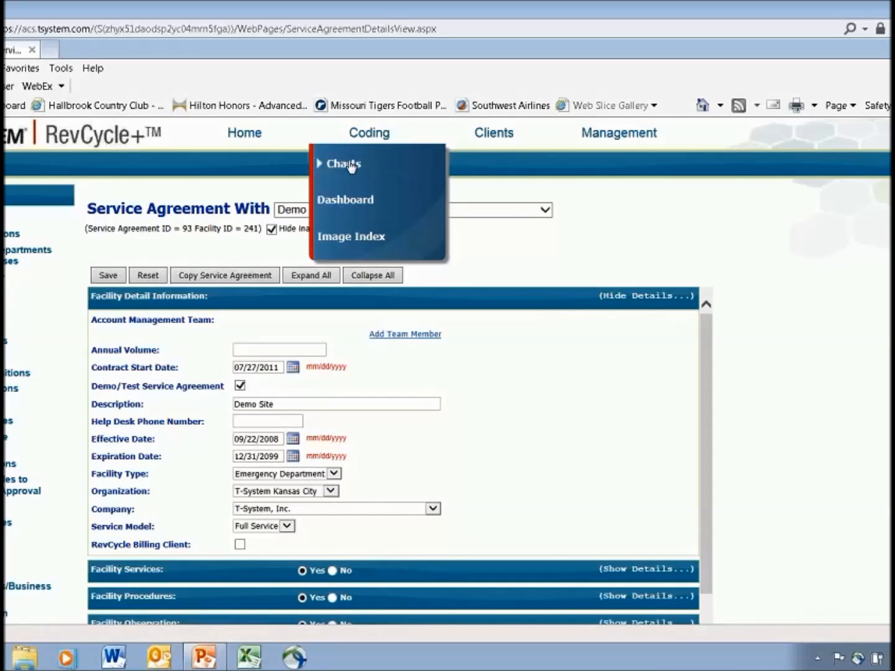
left_click(352, 165)
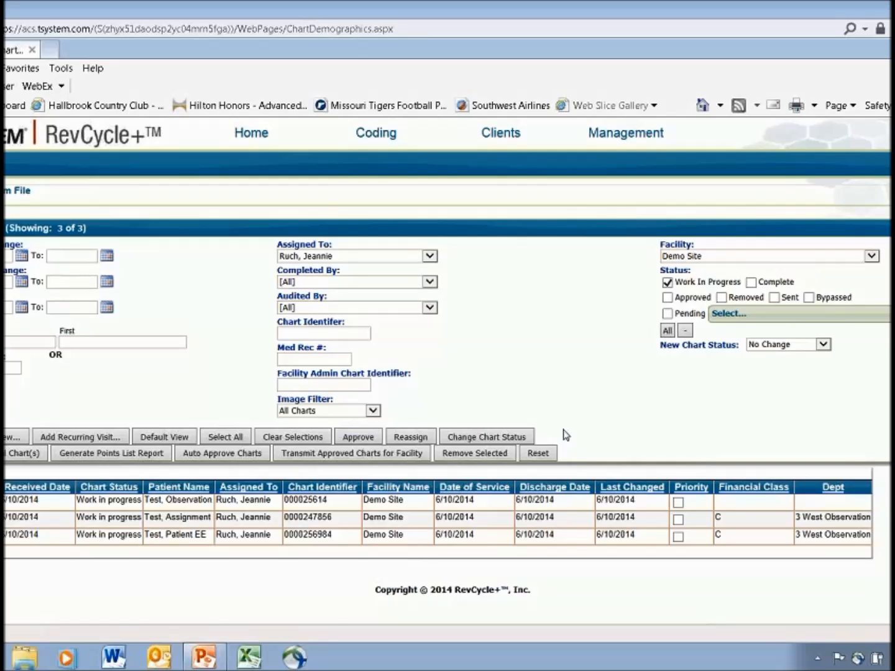
left_click(671, 272)
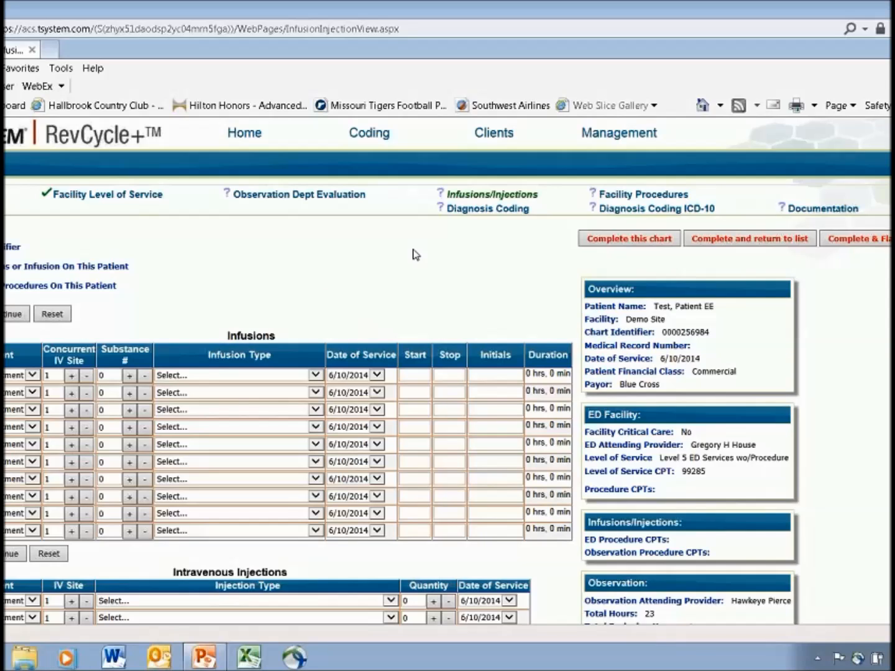
Keep the emergency department on the first infusion row and set its infusion type to HYDRATION - NO STOP TIME
left_click(32, 376)
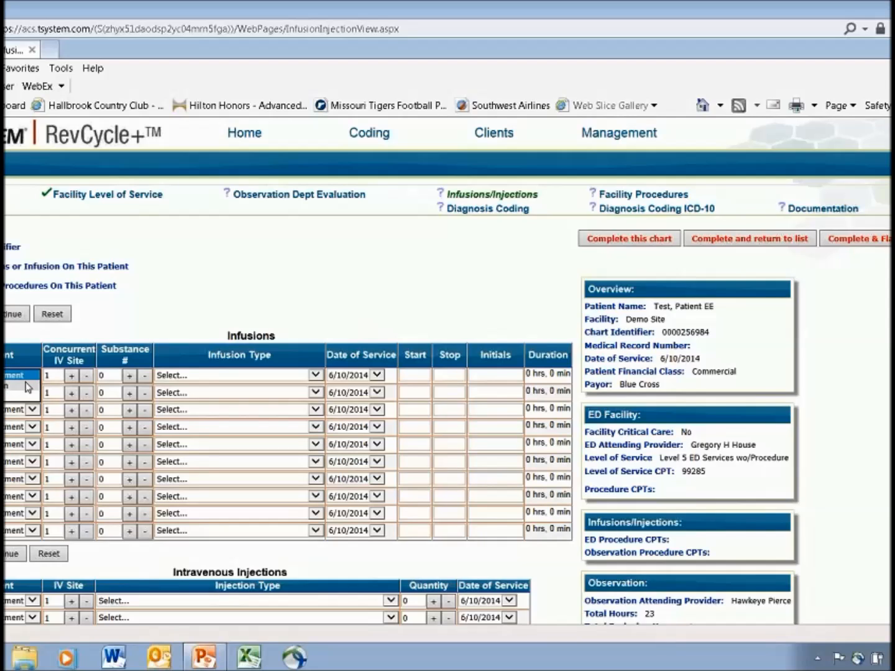
left_click(6, 376)
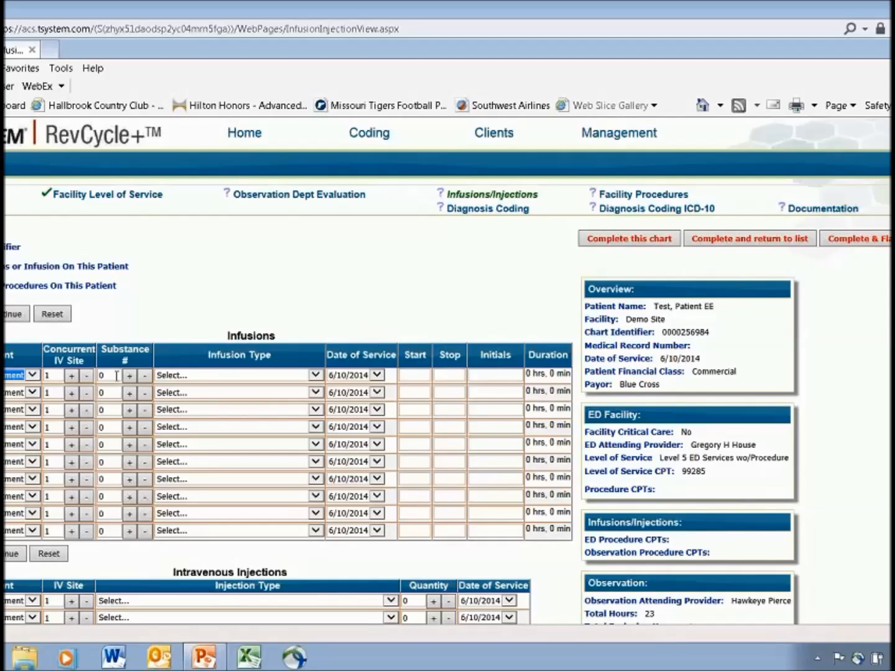
left_click(309, 375)
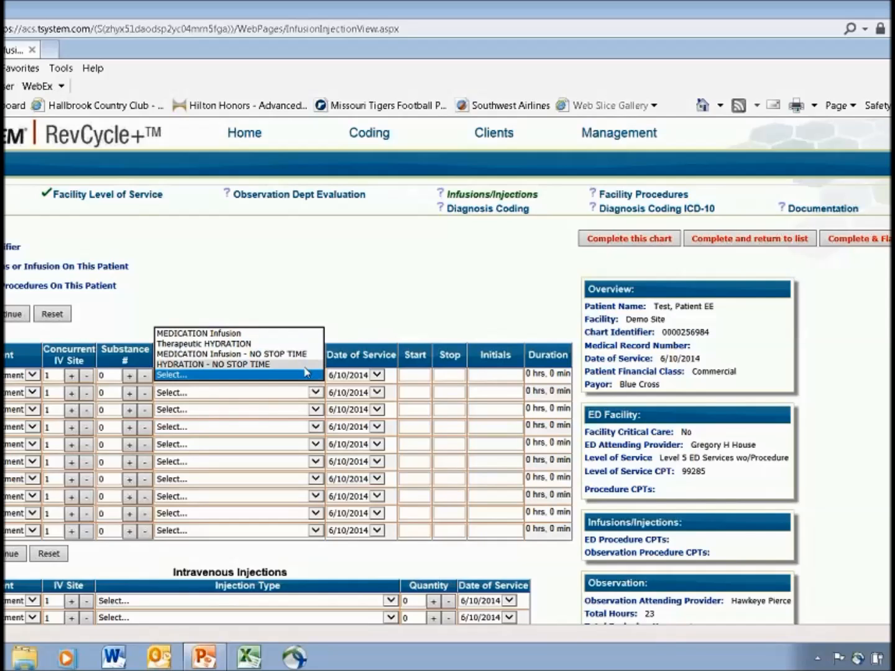
left_click(303, 364)
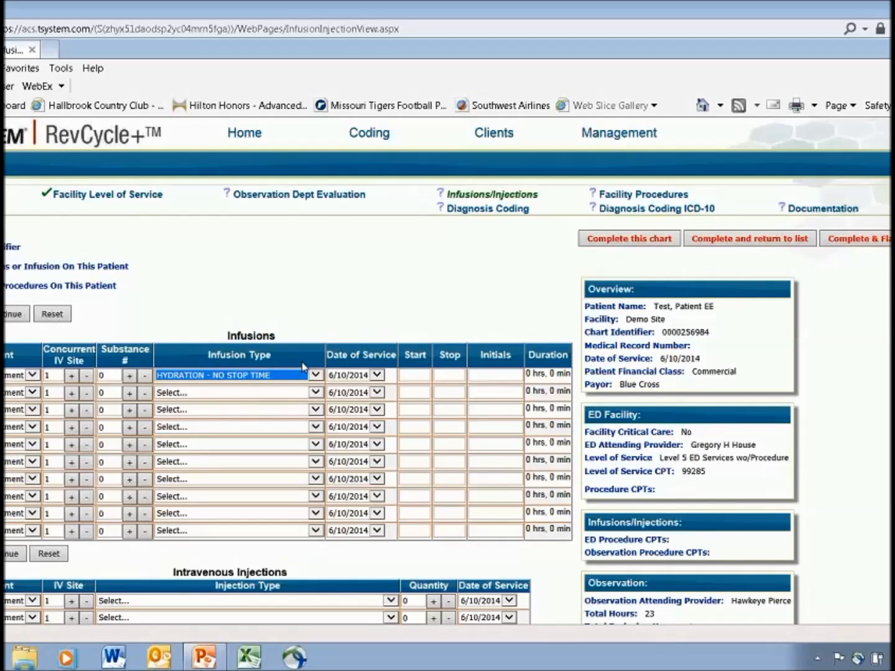
Set the first infusion's start time to 0800 and enter the staff member's name in the initials field
left_click(415, 375)
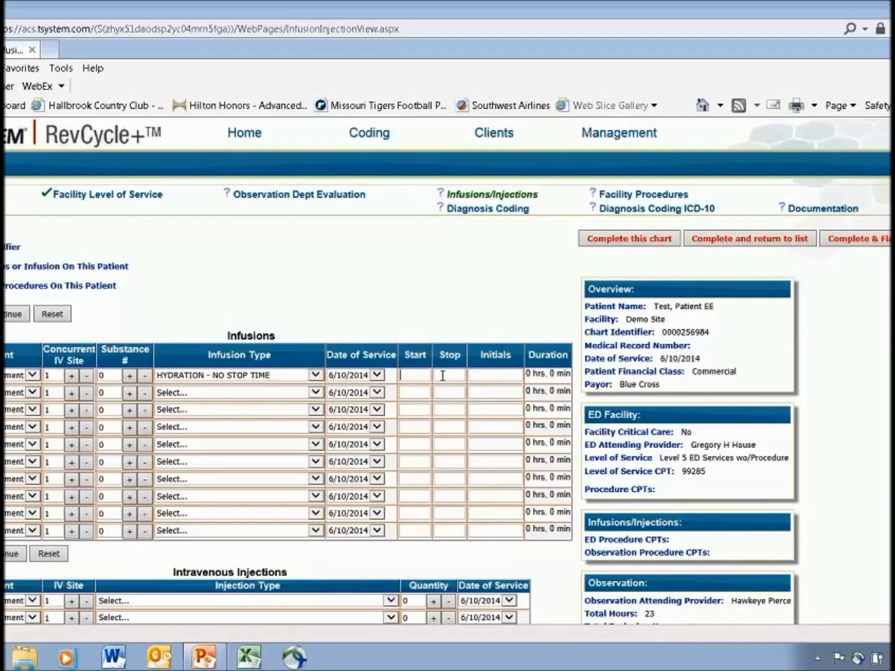
type("0800")
left_click(480, 376)
type("Jeannie R")
key("Tab")
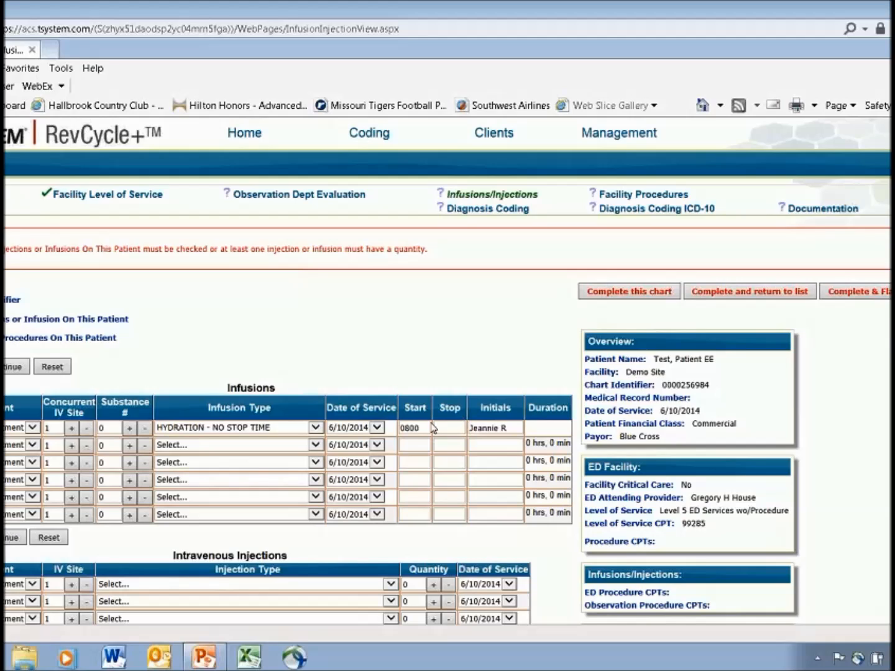
Change the first infusion's type to Therapeutic HYDRATION, set its stop time to 0900 and submit the entry
left_click(316, 428)
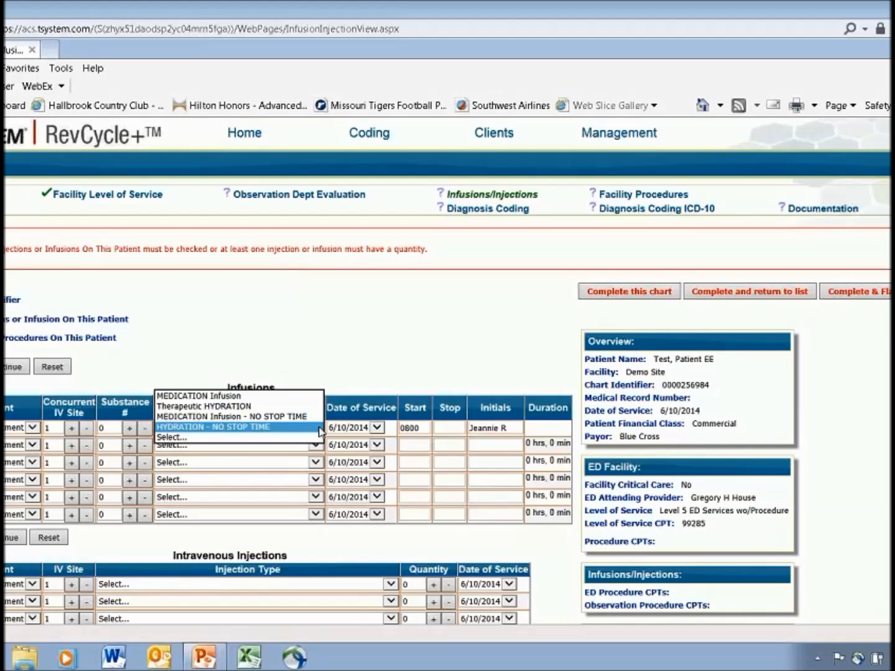
left_click(293, 406)
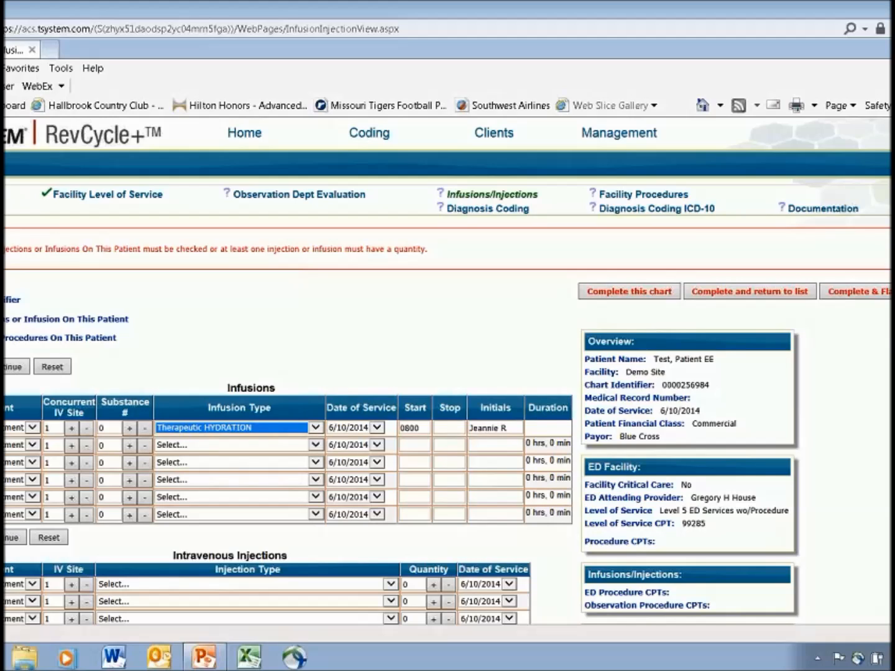
left_click(452, 428)
type("0")
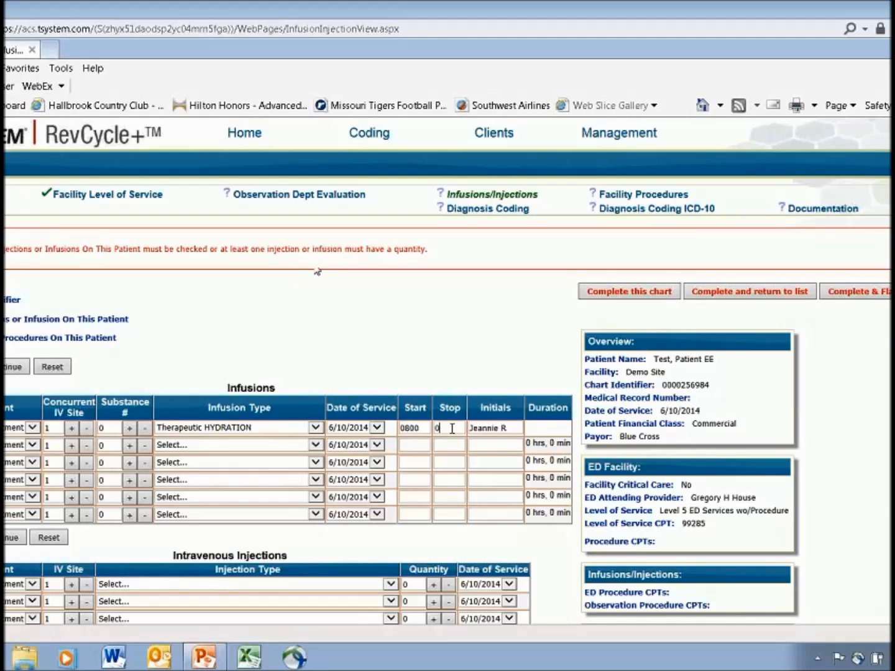
type("900")
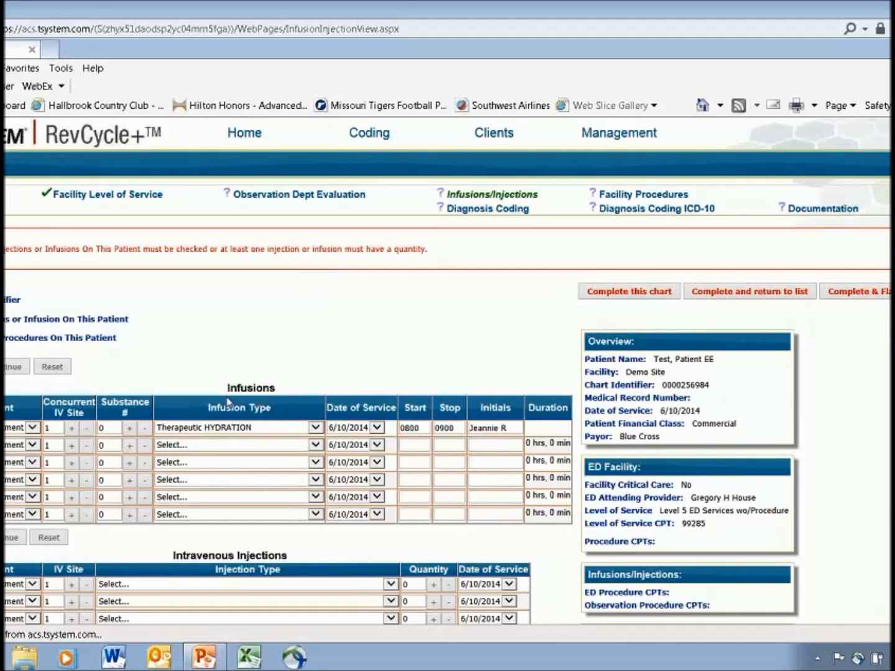
Assign the second infusion row to the 3 West Observation department, with substance number 1 and infusion type MEDICATION Infusion
scroll(702, 423, "down", 3)
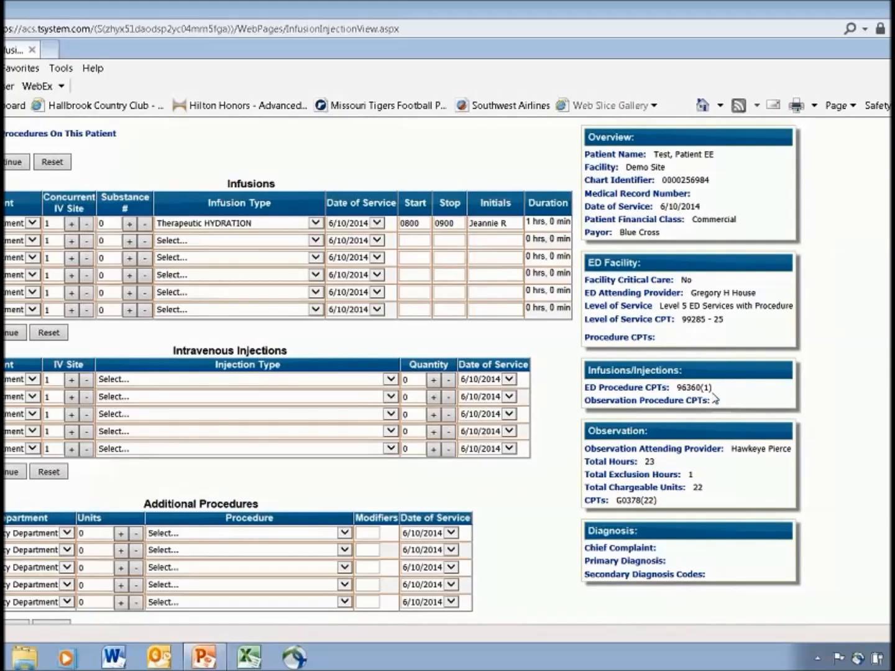
left_click(34, 242)
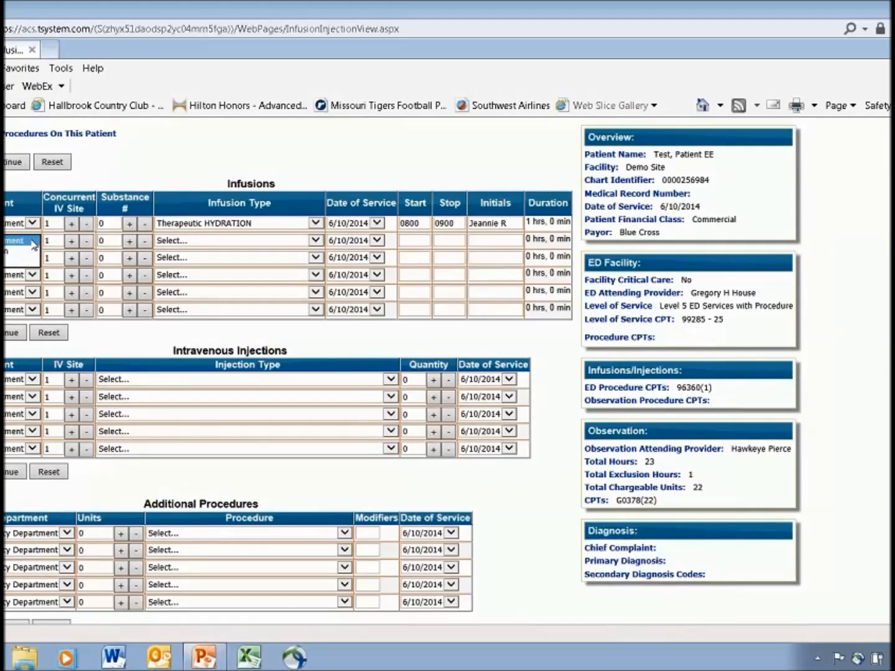
left_click(10, 250)
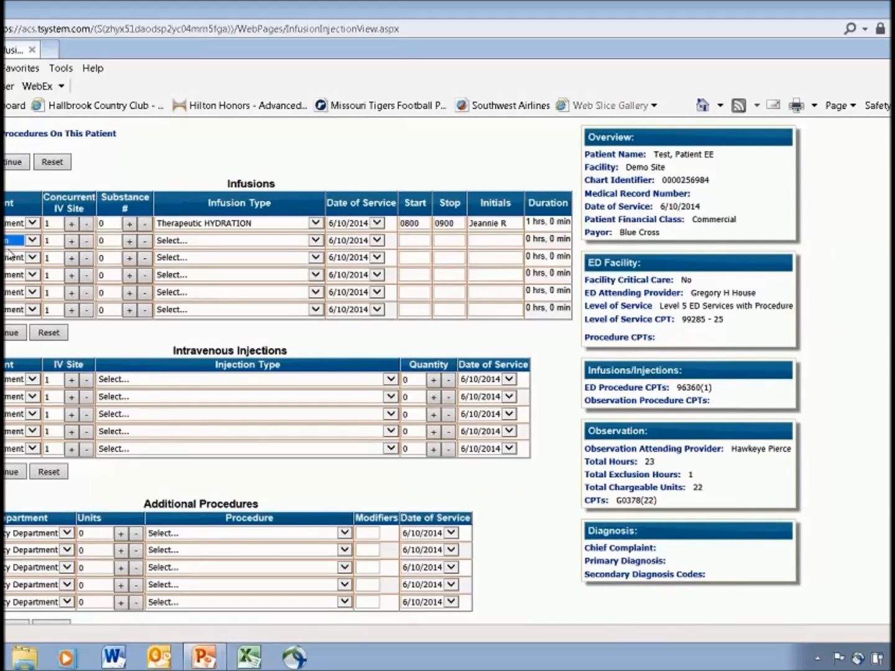
left_click(128, 243)
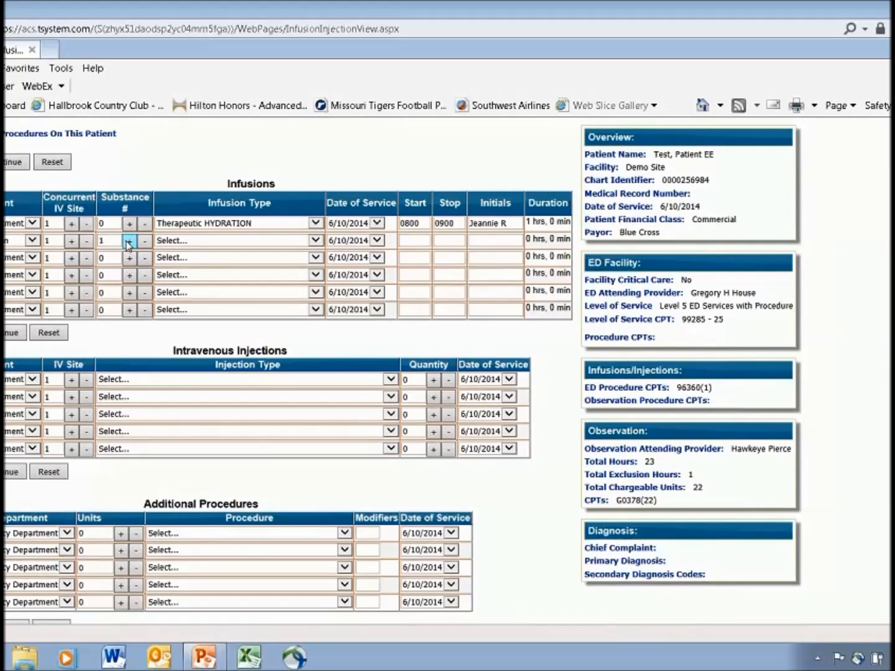
left_click(196, 246)
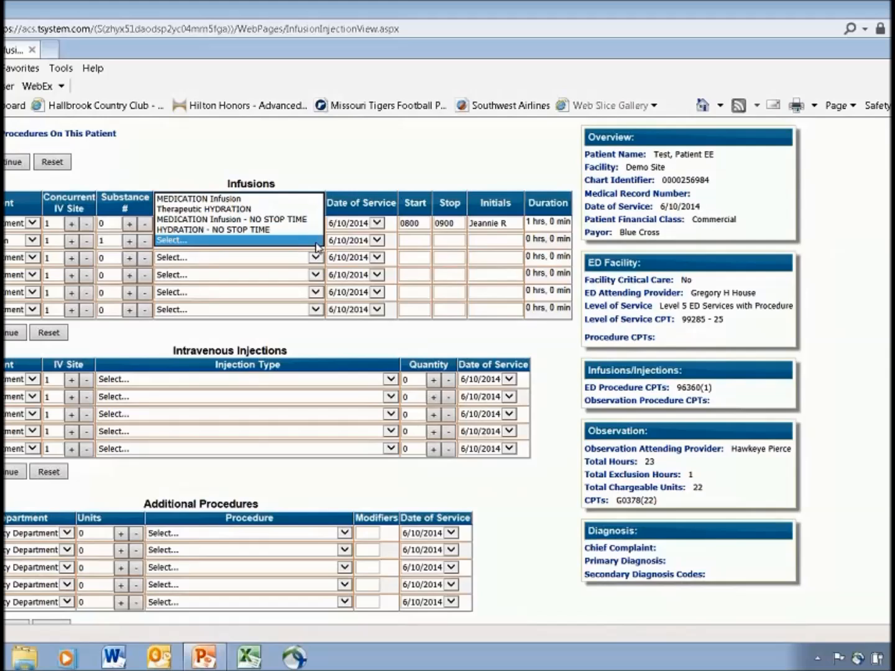
left_click(274, 198)
Date the second infusion 6/11/2014, set its start time to 0800 and stop time to 0900, and submit the entry
left_click(376, 241)
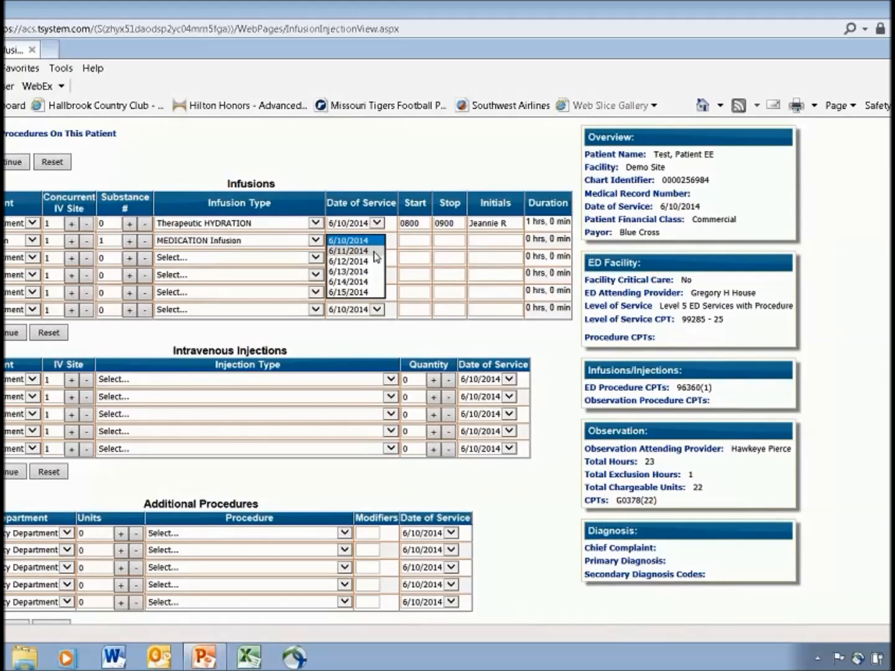
left_click(377, 251)
left_click(410, 243)
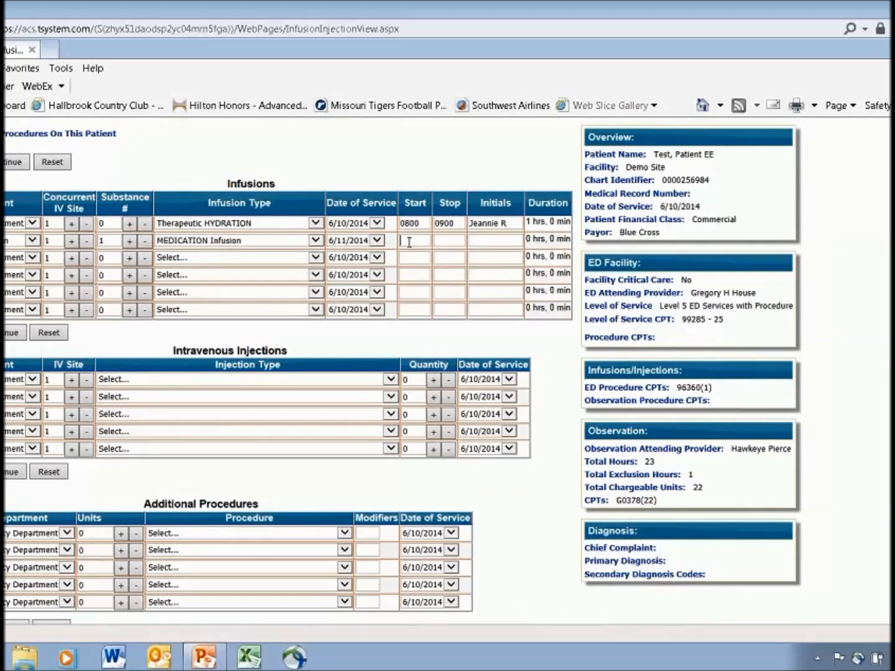
type("0800")
key("Tab")
type("0900")
key("Tab")
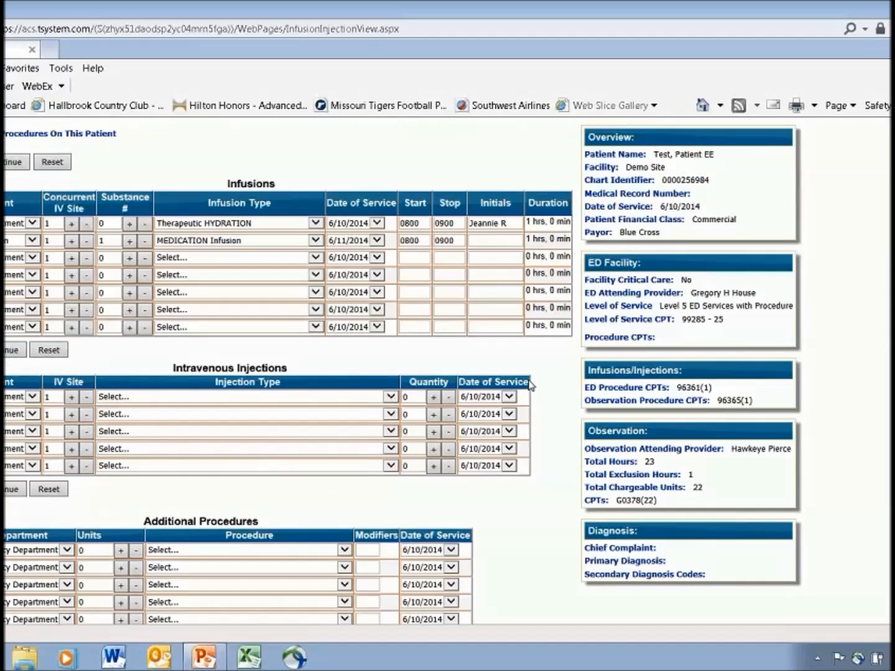
Review the infusion codes, service dates and departments in Final Results, and check the department choices for the first intravenous injection row
scroll(461, 463, "down", 3)
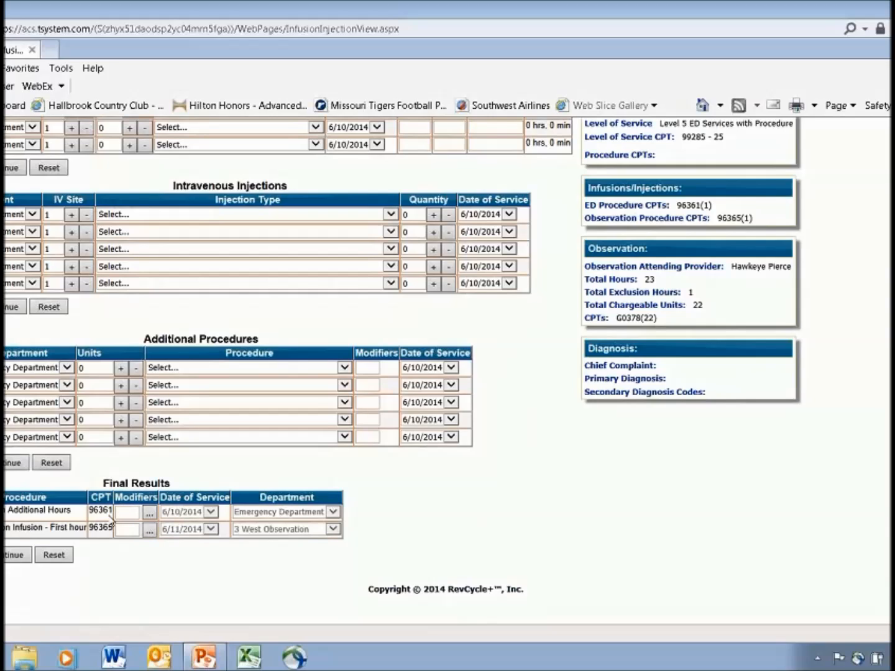
scroll(327, 449, "up", 5)
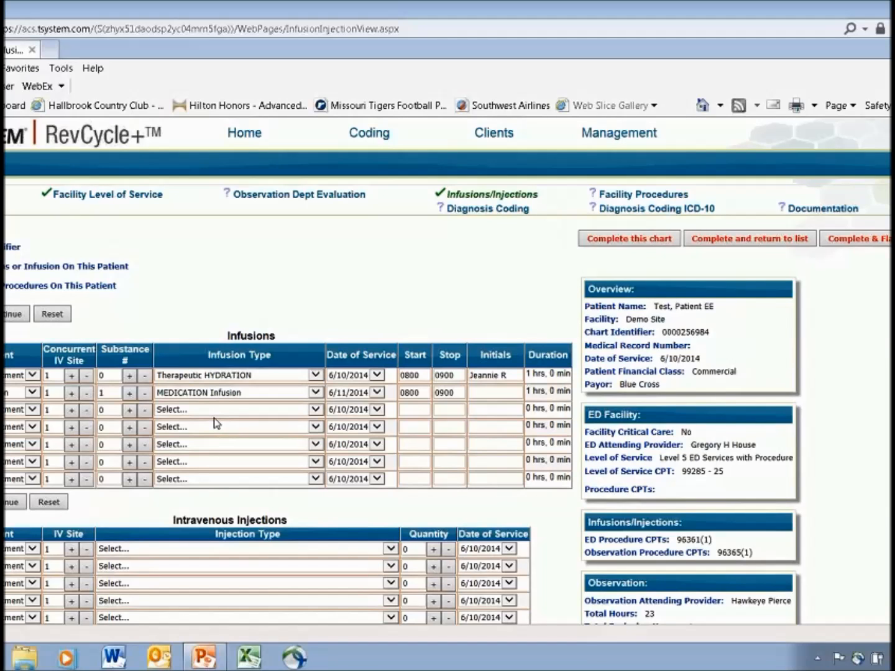
scroll(215, 424, "down", 5)
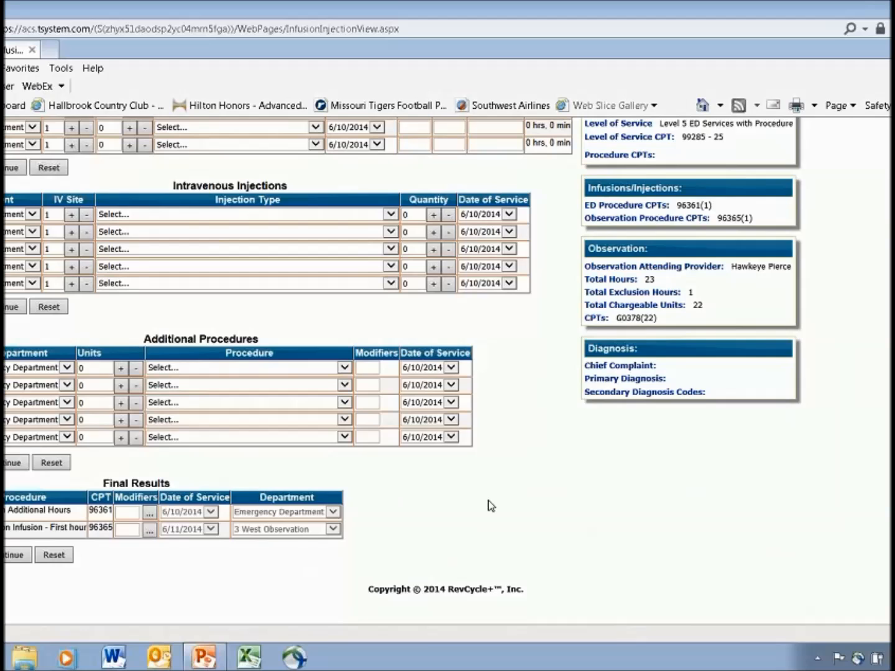
scroll(491, 507, "up", 3)
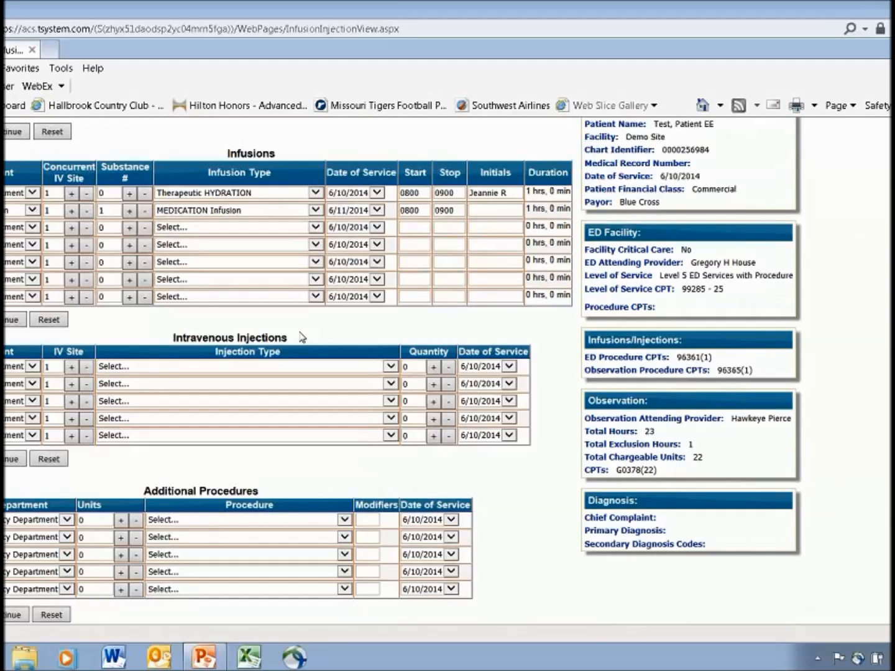
left_click(32, 366)
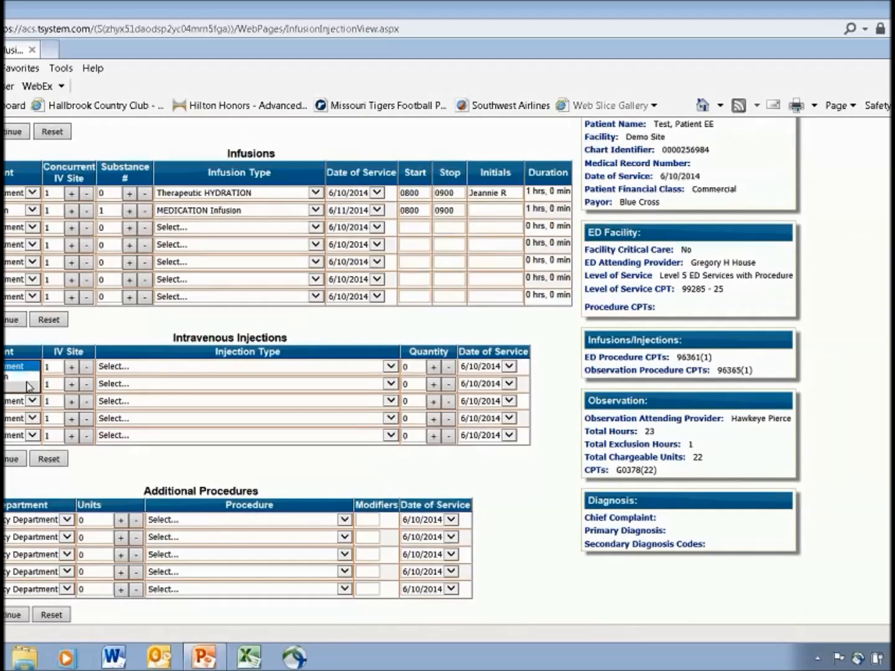
left_click(100, 342)
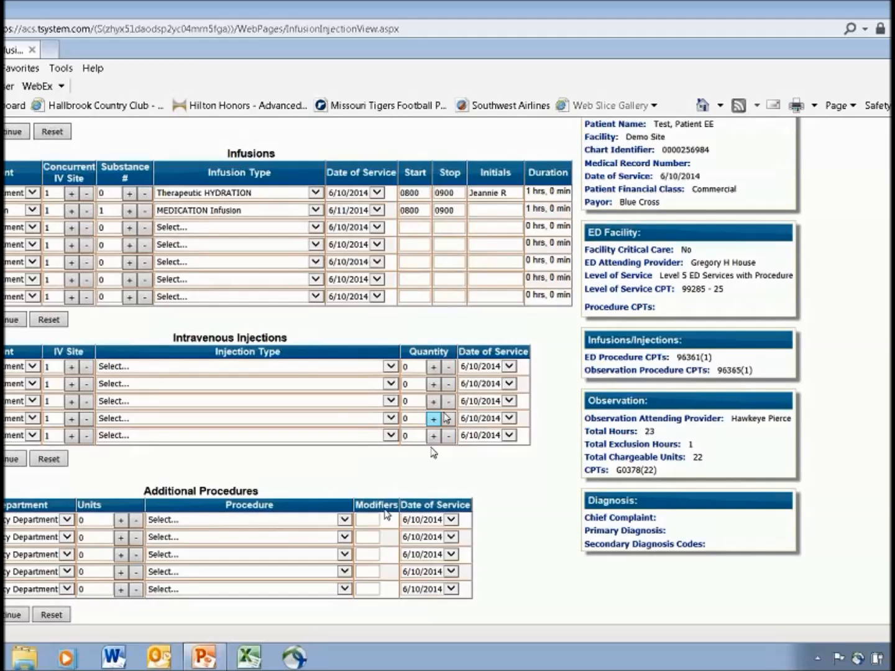
scroll(549, 449, "down", 3)
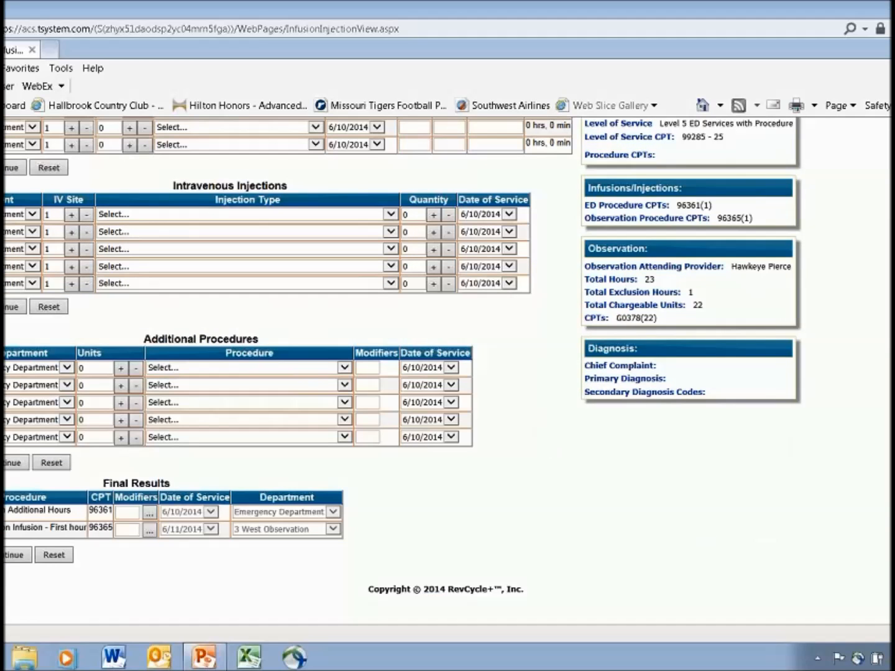
Open the chart's Facility Procedures page and look through the procedure categories with their CPT and billing codes
scroll(553, 516, "up", 1)
scroll(555, 517, "up", 5)
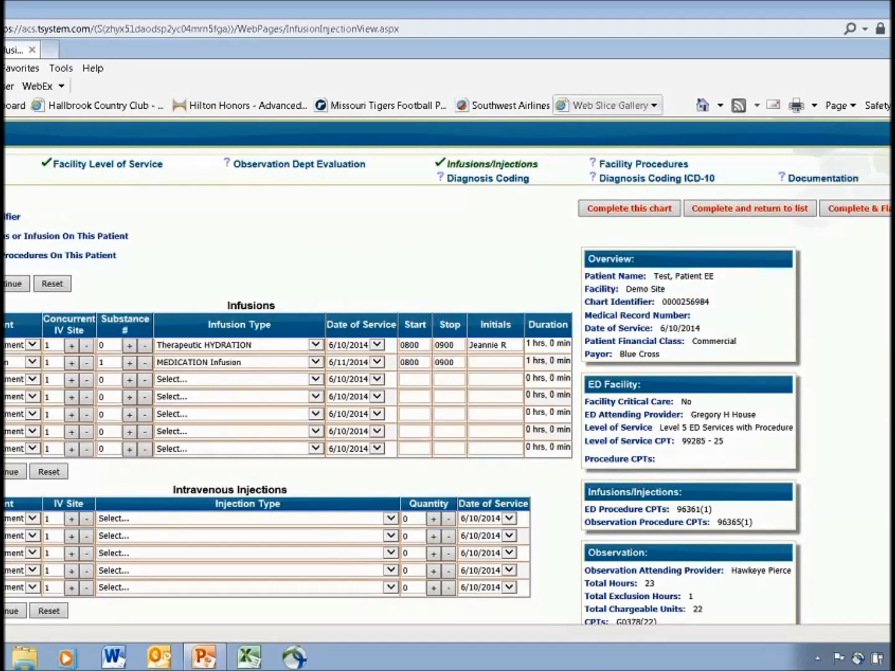
left_click(632, 164)
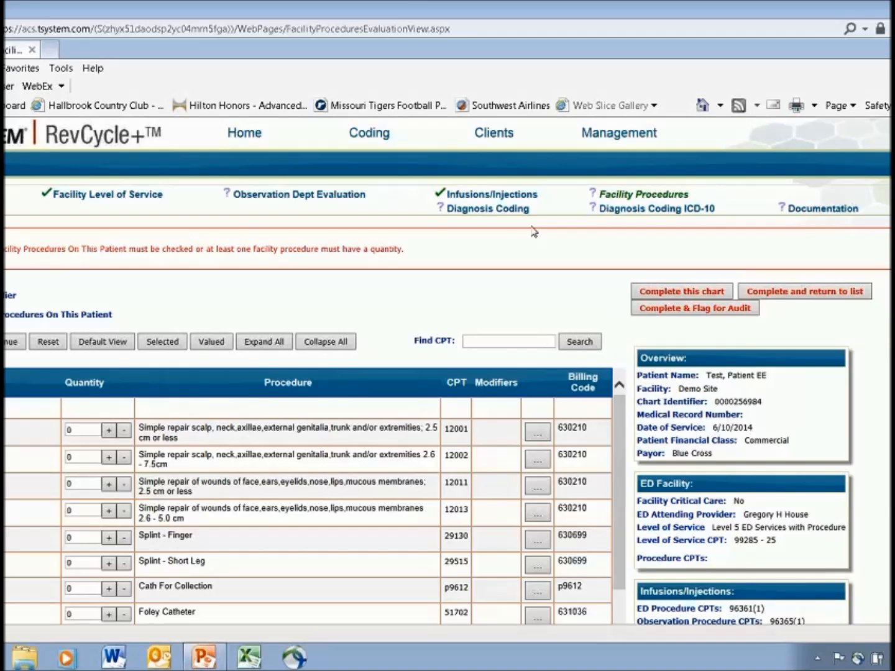
scroll(585, 282, "down", 2)
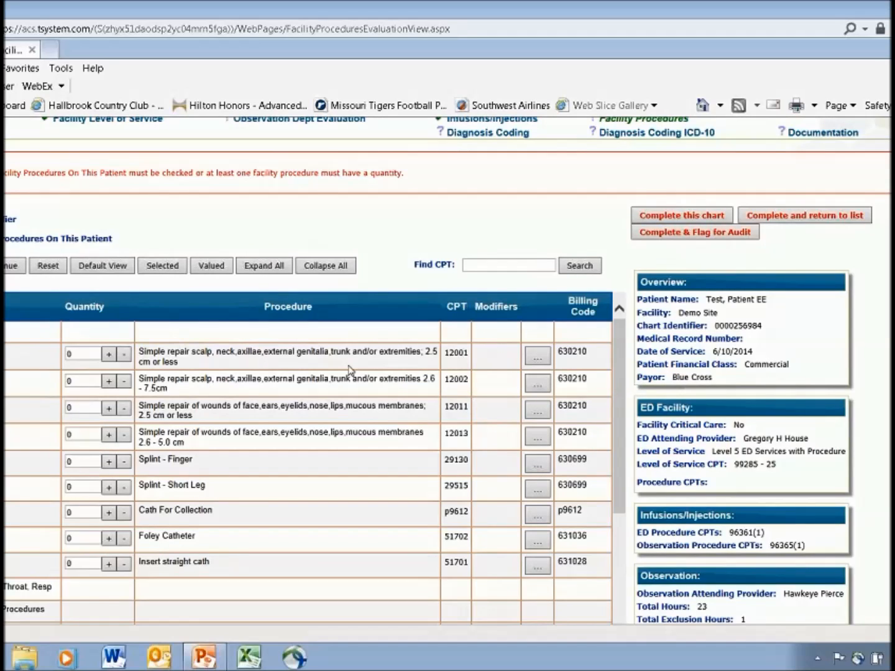
scroll(296, 560, "down", 3)
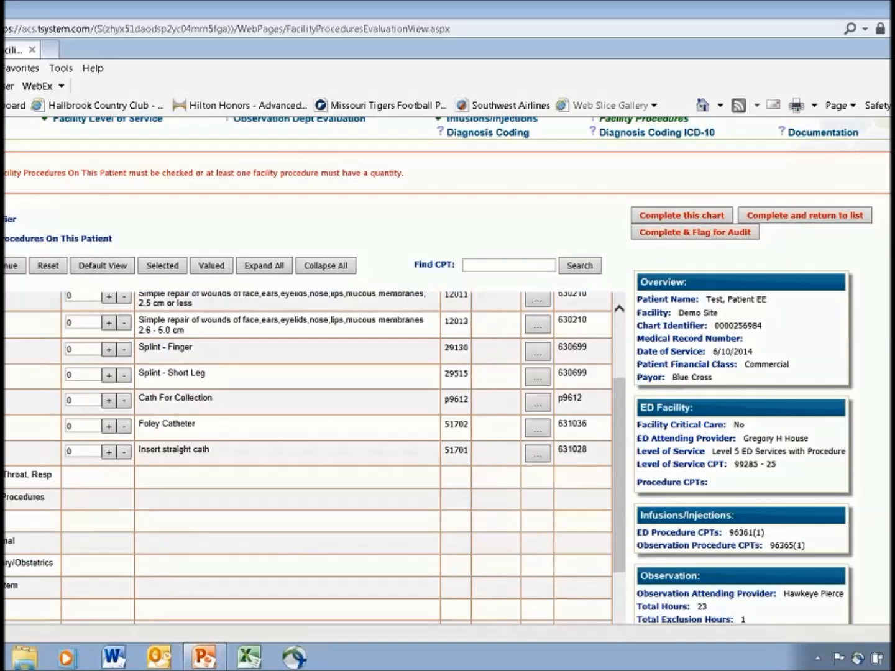
scroll(154, 495, "down", 1)
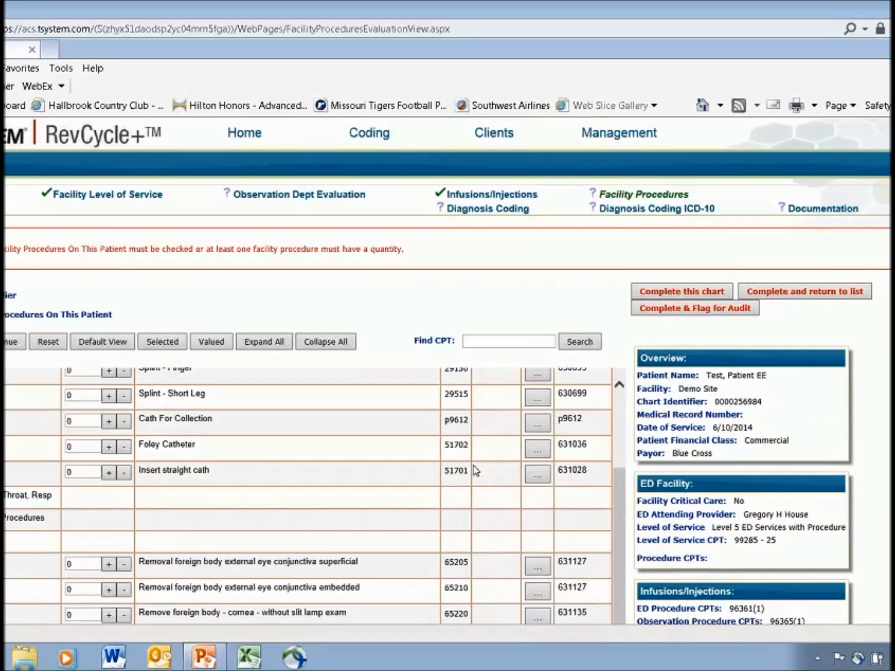
scroll(495, 514, "down", 3)
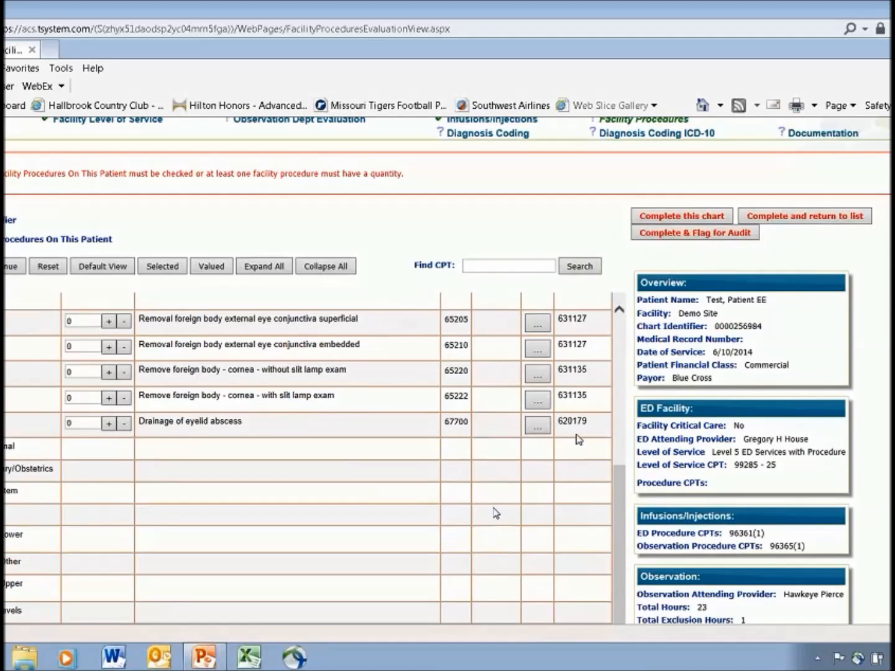
scroll(288, 514, "up", 1)
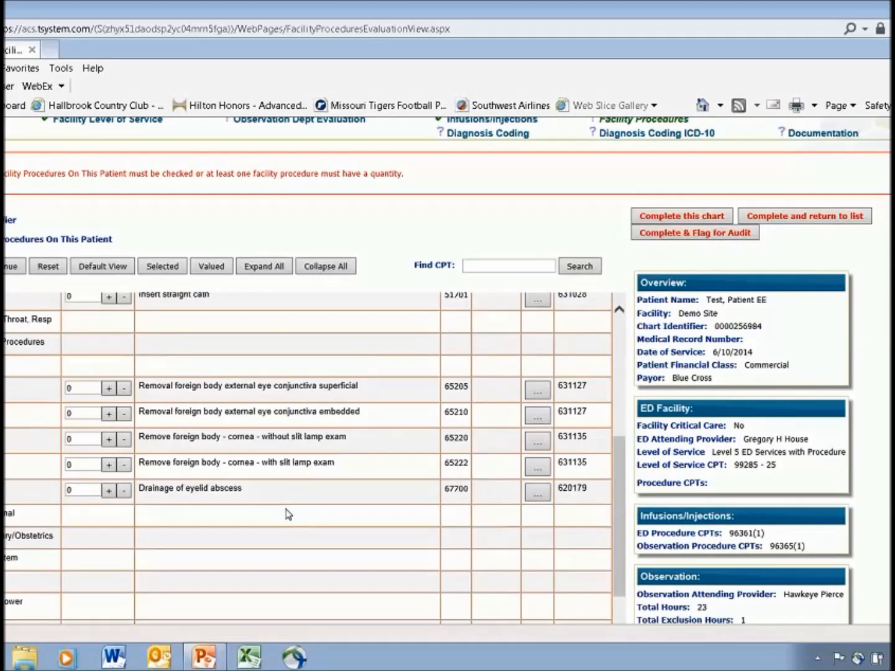
scroll(289, 514, "up", 1)
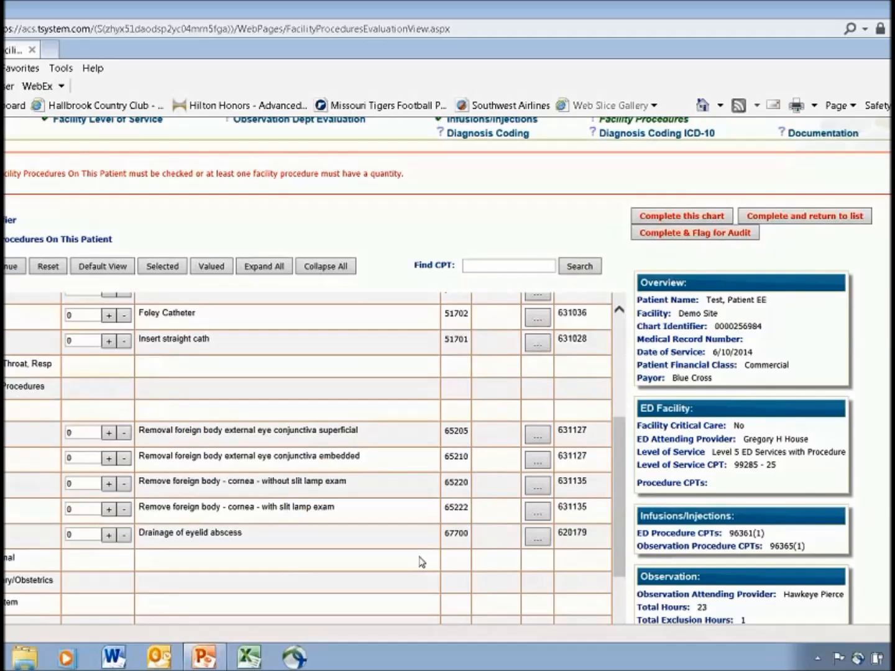
scroll(422, 562, "down", 5)
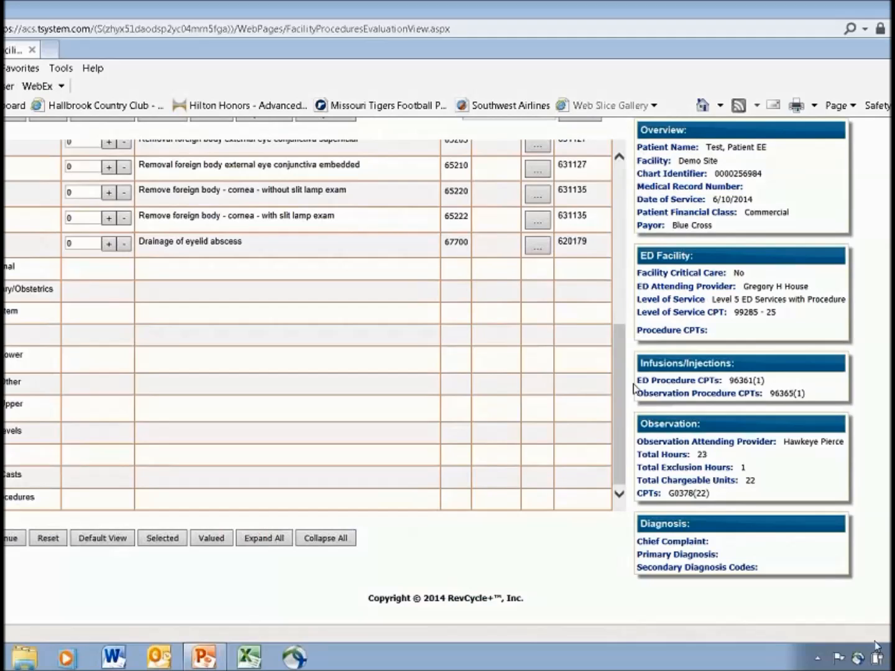
Switch to the webinar presentation in PowerPoint and show the "Questions?" slide
left_click(304, 647)
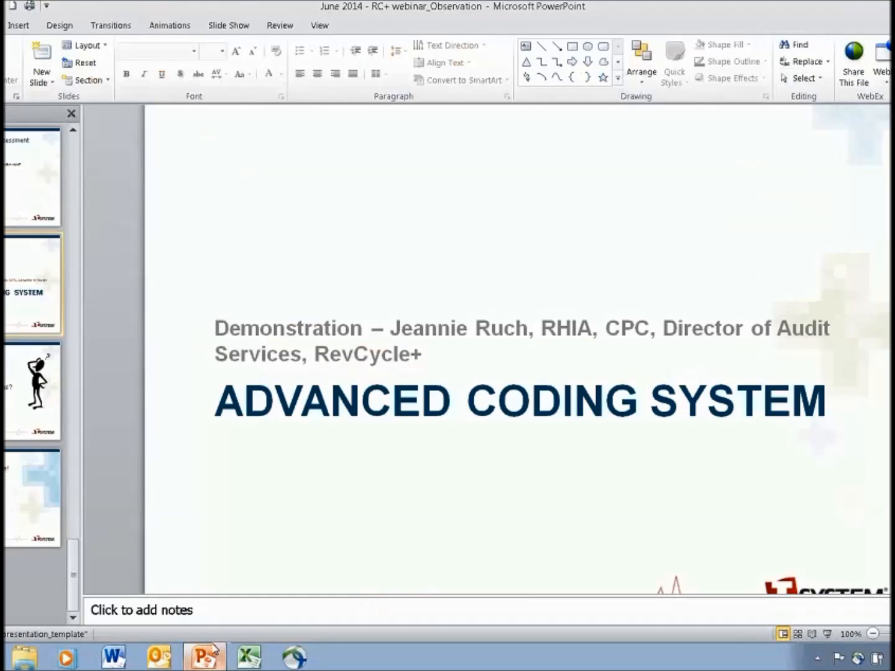
left_click(11, 363)
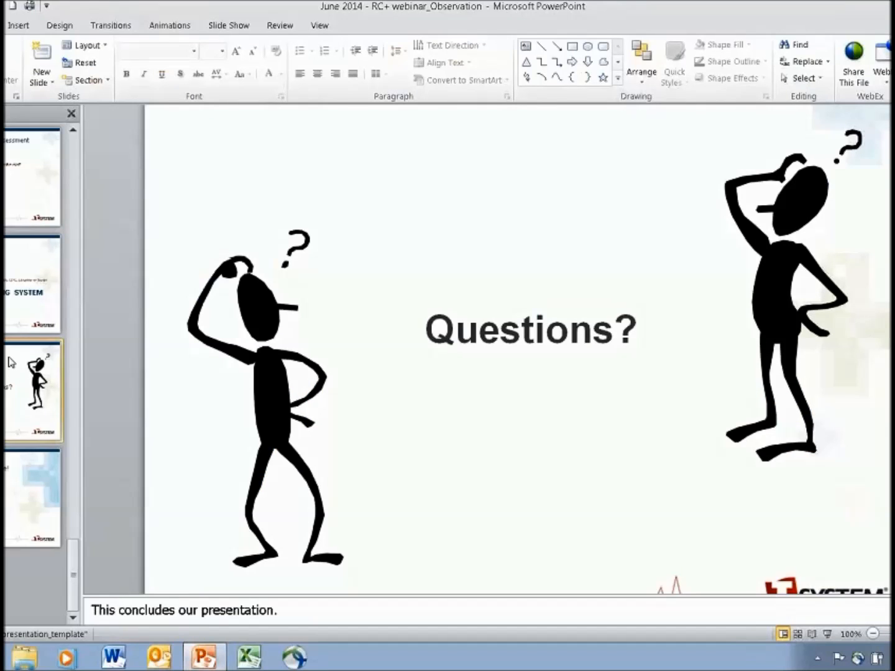